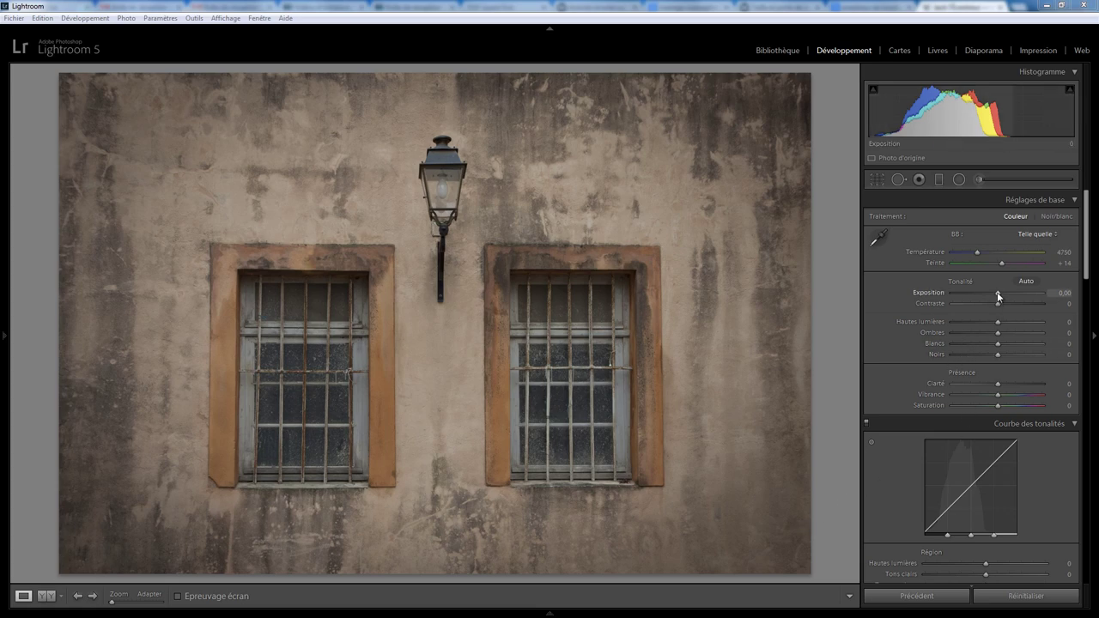
# Lower Exposure to −1,94 and zoom to 1:1 on the street lamp's top
pyautogui.moveTo(997, 293); pyautogui.dragTo(980, 293)
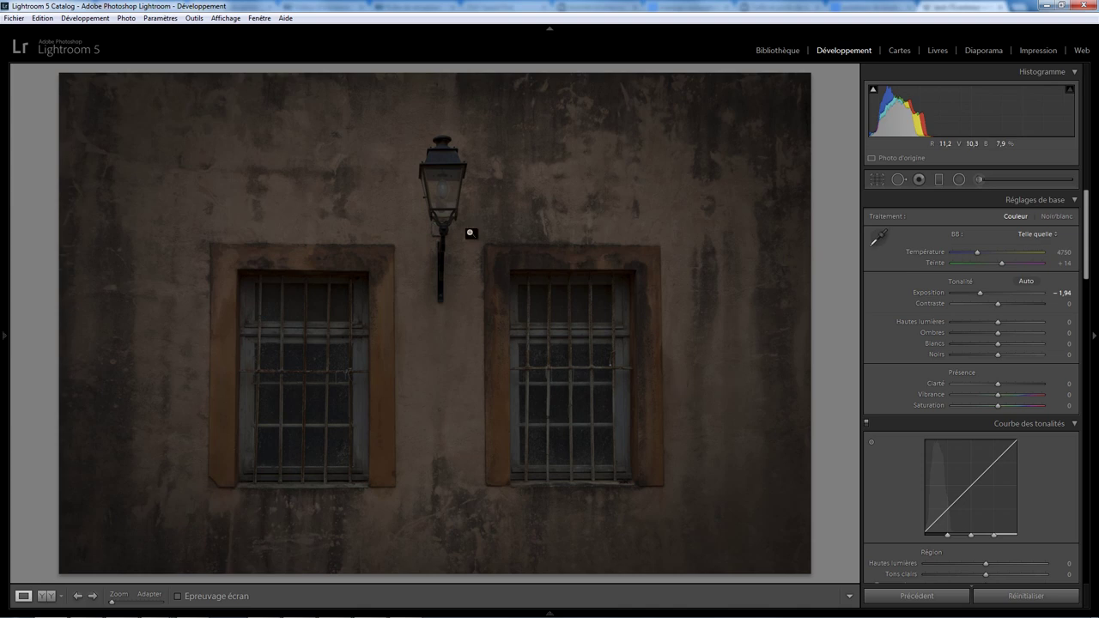
pyautogui.click(442, 181)
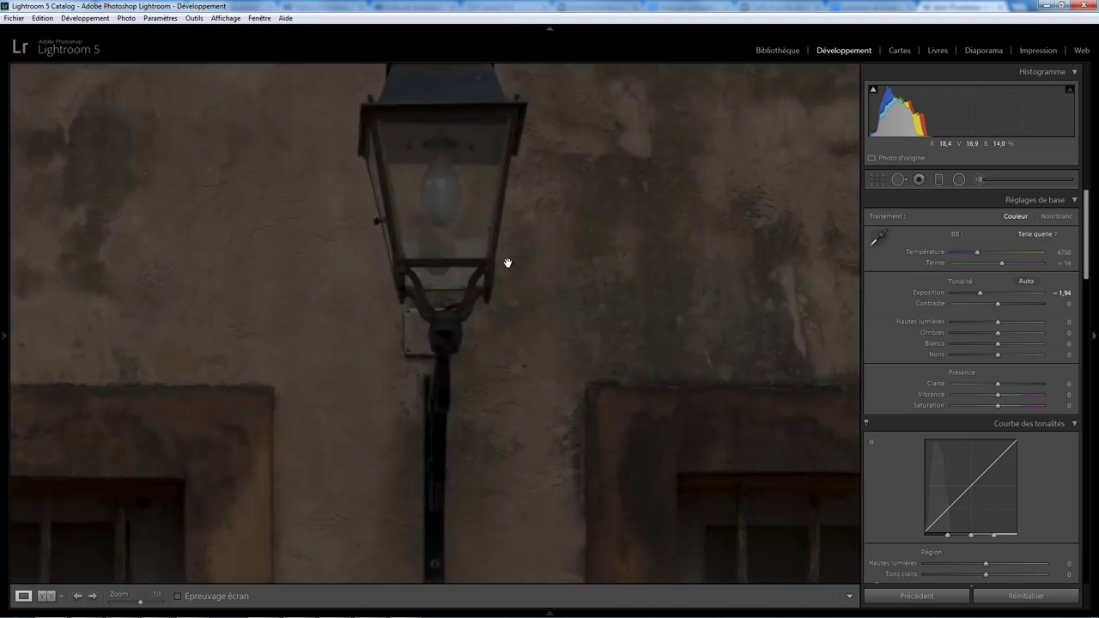
pyautogui.moveTo(461, 246); pyautogui.dragTo(461, 301)
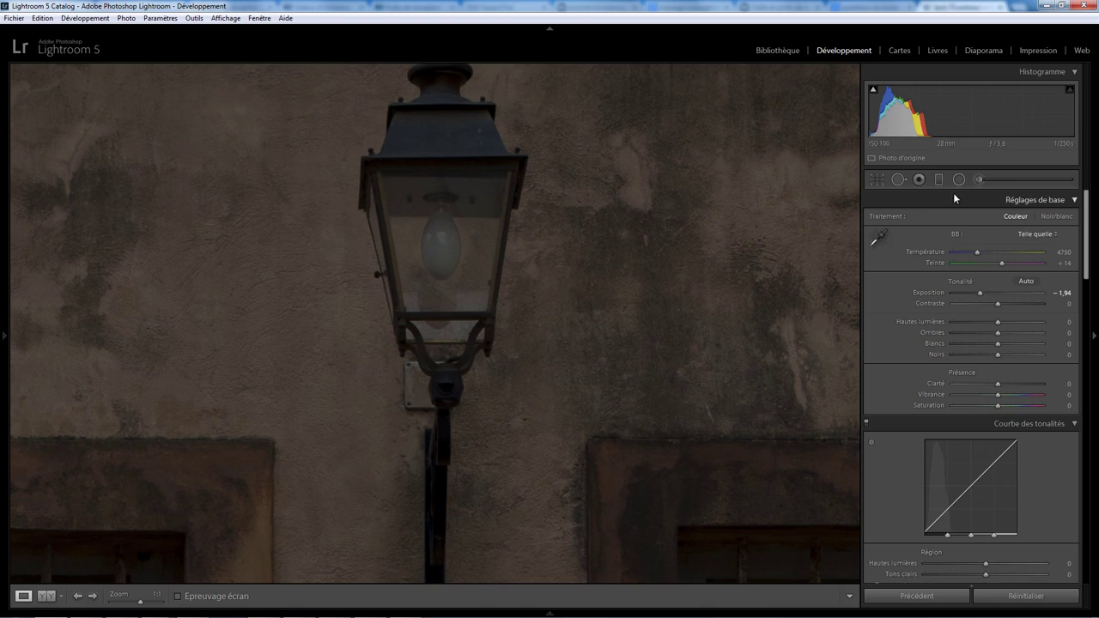
# Add a radial filter centred on the lamp bulb with Exposure 1,97 and Feather 13
pyautogui.click(959, 180)
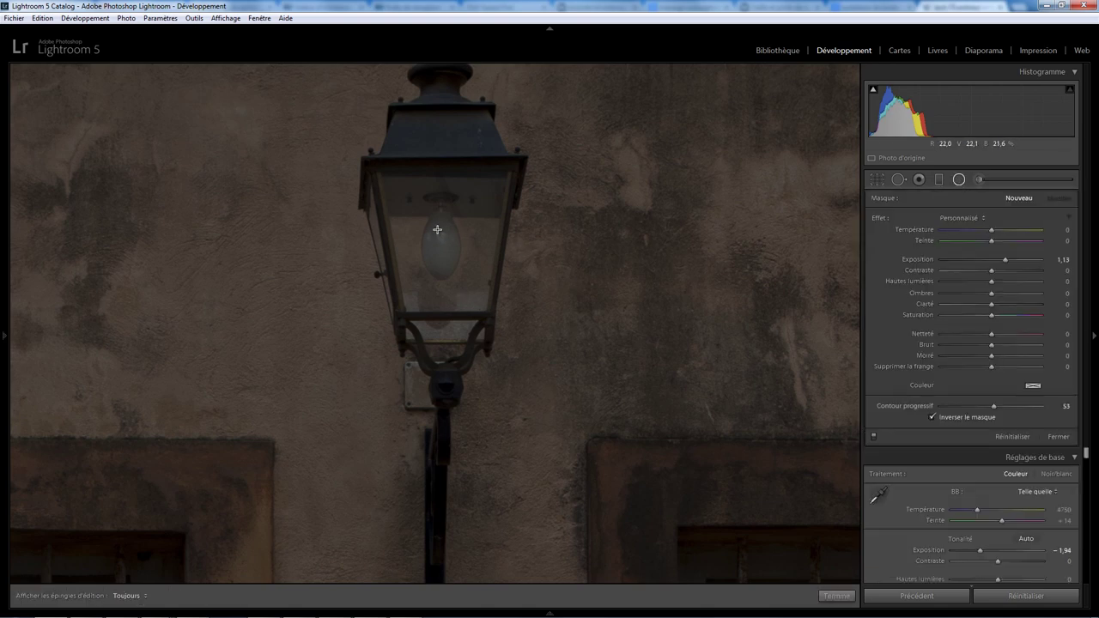
pyautogui.moveTo(450, 249)
pyautogui.mouseDown()
pyautogui.moveTo(439, 234)
pyautogui.moveTo(443, 251)
pyautogui.mouseUp()
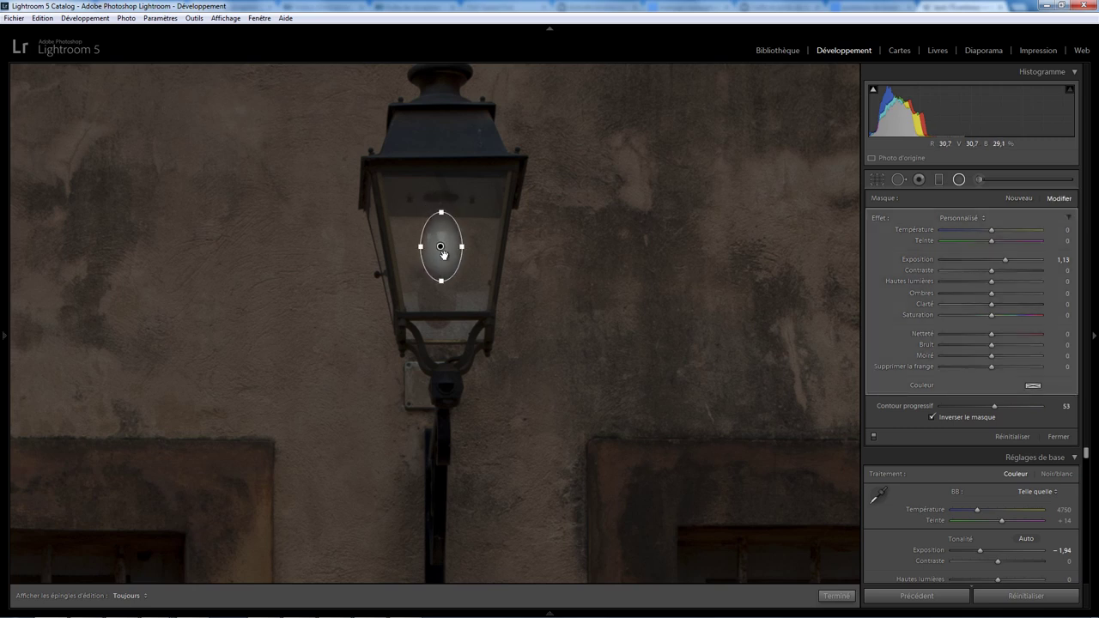
pyautogui.moveTo(440, 249)
pyautogui.mouseDown()
pyautogui.moveTo(450, 256)
pyautogui.moveTo(441, 247)
pyautogui.mouseUp()
pyautogui.moveTo(1006, 259); pyautogui.dragTo(1016, 258)
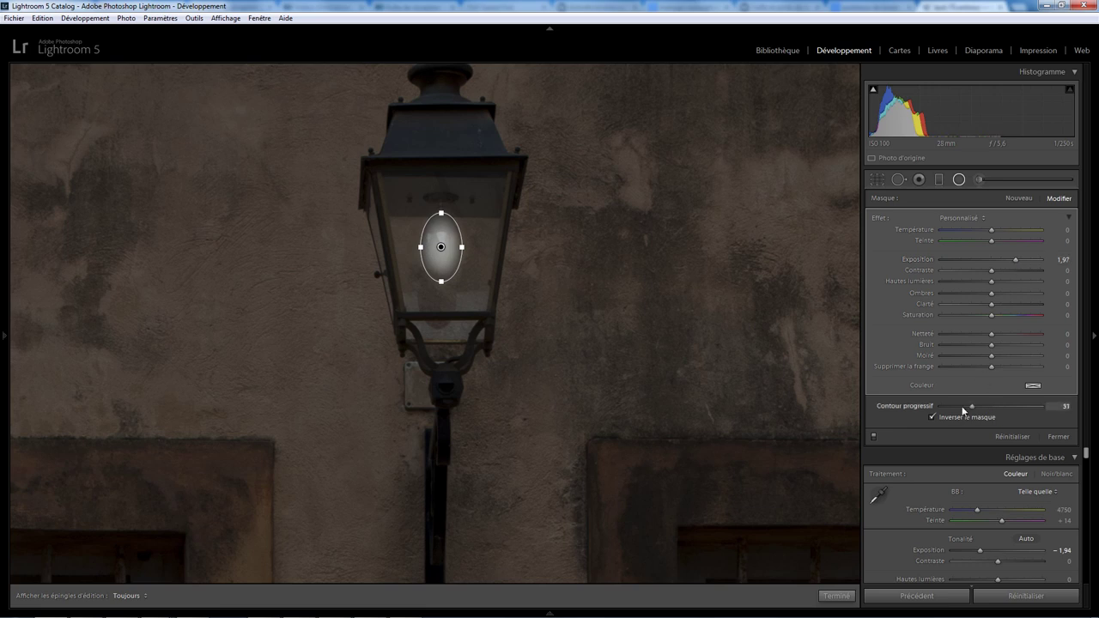
pyautogui.moveTo(963, 410); pyautogui.dragTo(952, 409)
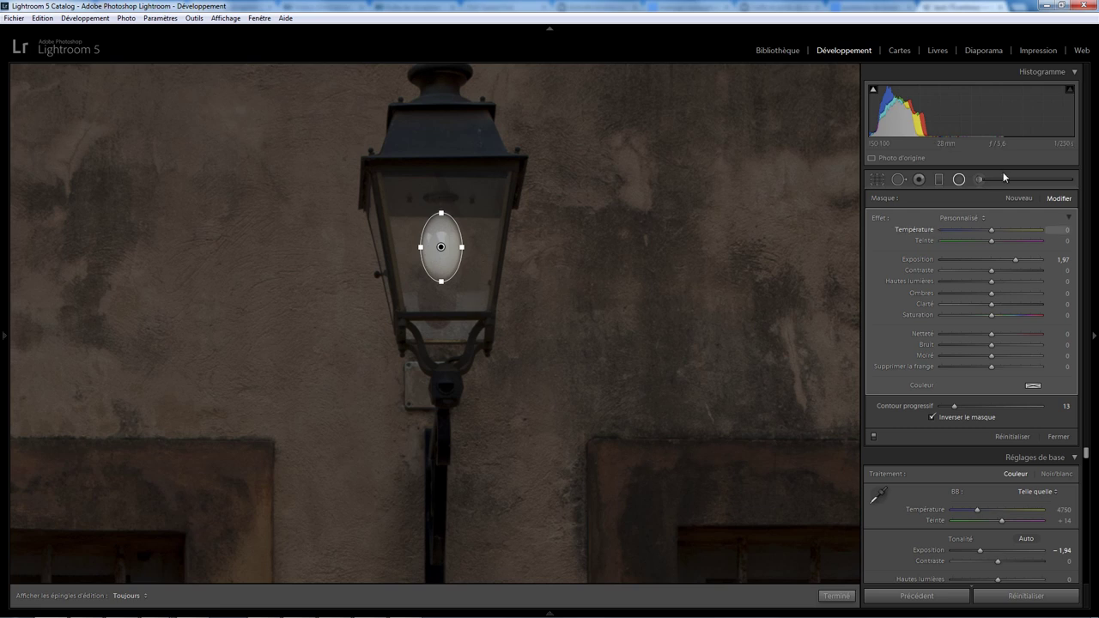
pyautogui.click(979, 179)
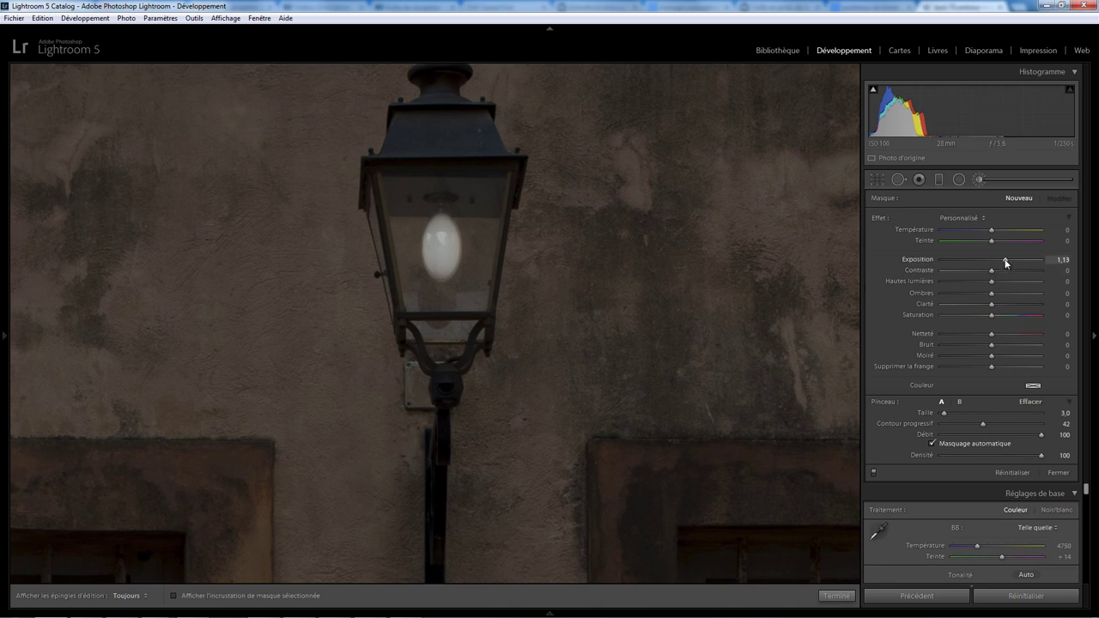
# Paint a 1,32-exposure brush stroke over the lamp bulb with an enlarged brush
pyautogui.moveTo(1008, 263); pyautogui.dragTo(1010, 262)
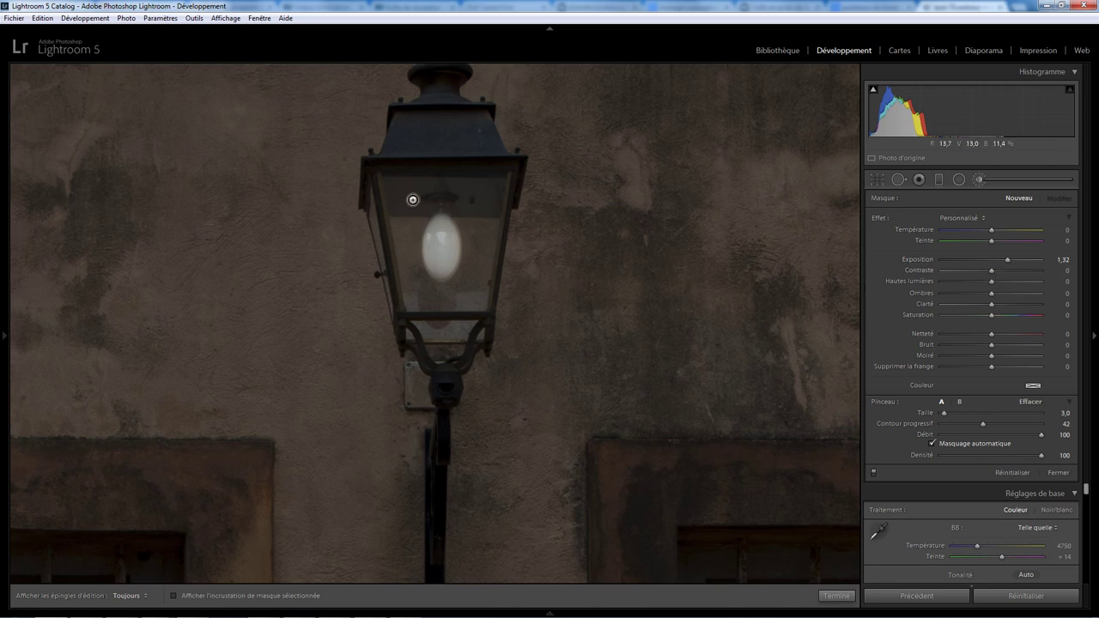
pyautogui.scroll(5, 413, 200)
pyautogui.press('h')
pyautogui.moveTo(424, 201)
pyautogui.mouseDown()
pyautogui.moveTo(451, 211)
pyautogui.moveTo(488, 189)
pyautogui.moveTo(474, 298)
pyautogui.moveTo(418, 298)
pyautogui.moveTo(394, 187)
pyautogui.moveTo(493, 183)
pyautogui.moveTo(448, 245)
pyautogui.moveTo(467, 230)
pyautogui.moveTo(425, 251)
pyautogui.moveTo(452, 262)
pyautogui.moveTo(446, 273)
pyautogui.moveTo(473, 296)
pyautogui.moveTo(481, 271)
pyautogui.moveTo(468, 300)
pyautogui.moveTo(419, 288)
pyautogui.moveTo(402, 196)
pyautogui.mouseUp()
# Toggle the brush's Auto Mask and pin display, and shrink the brush to size 4
pyautogui.press('h')
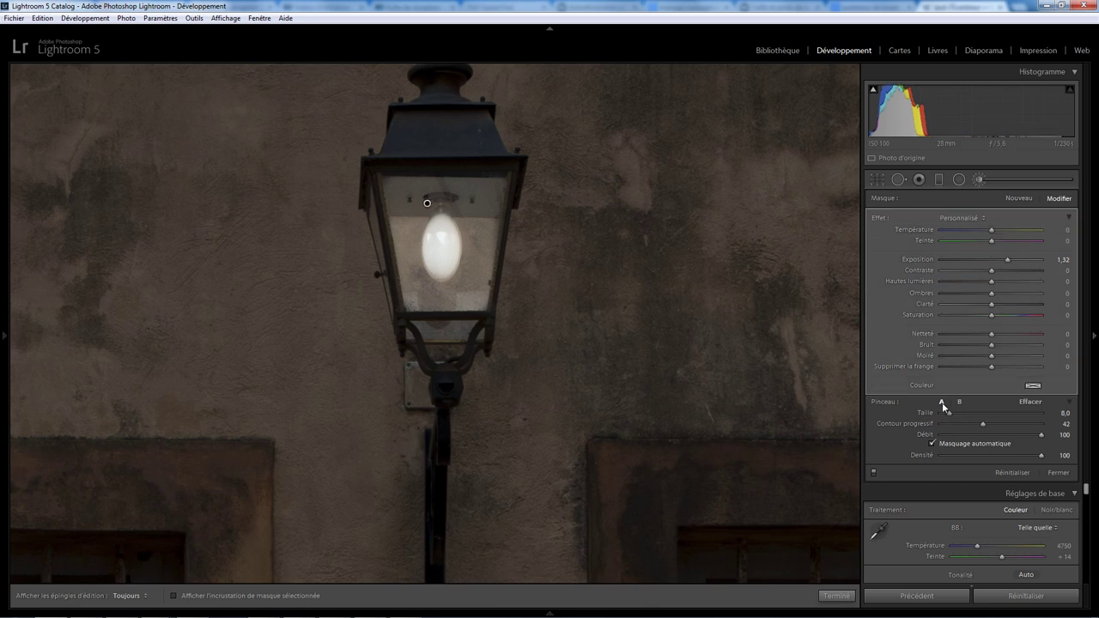
pyautogui.click(932, 443)
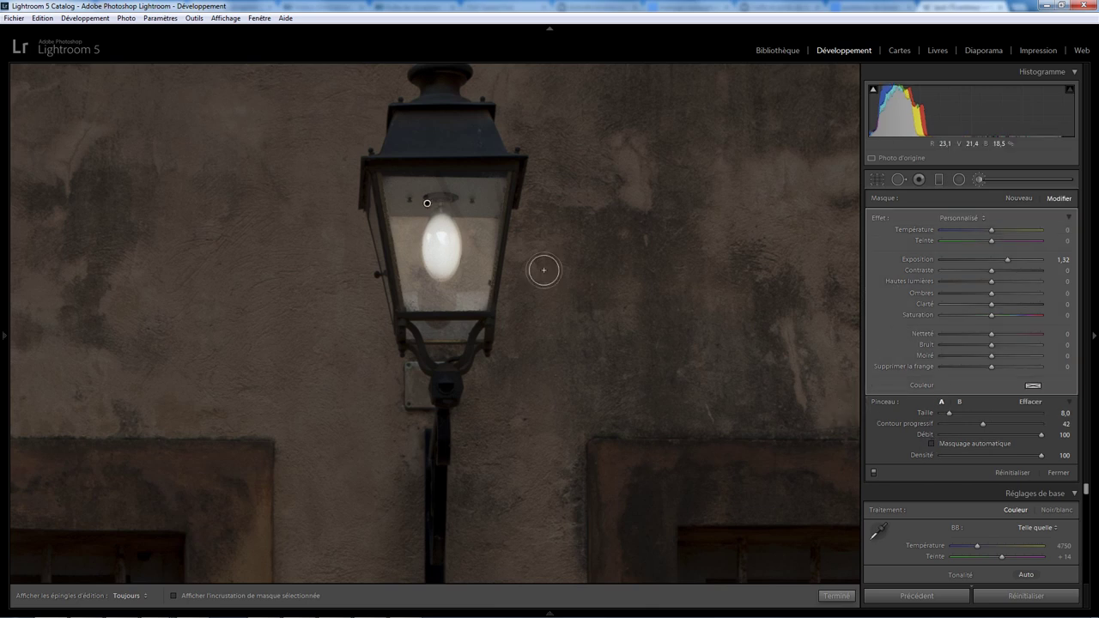
pyautogui.press('h')
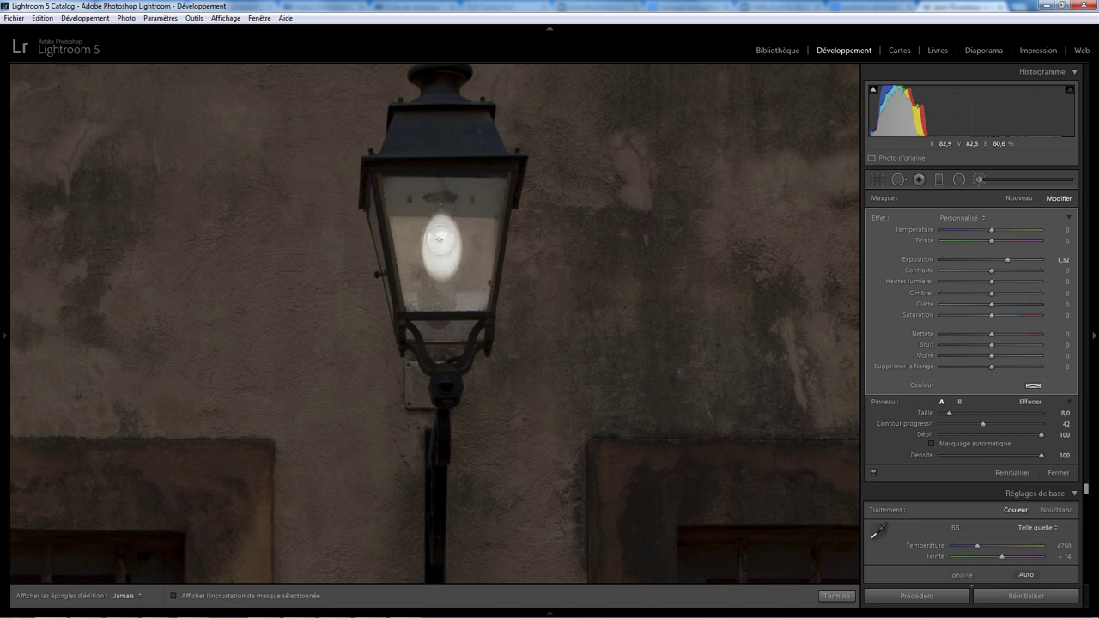
pyautogui.press('h')
pyautogui.press('[')
pyautogui.press('[')
pyautogui.press('[')
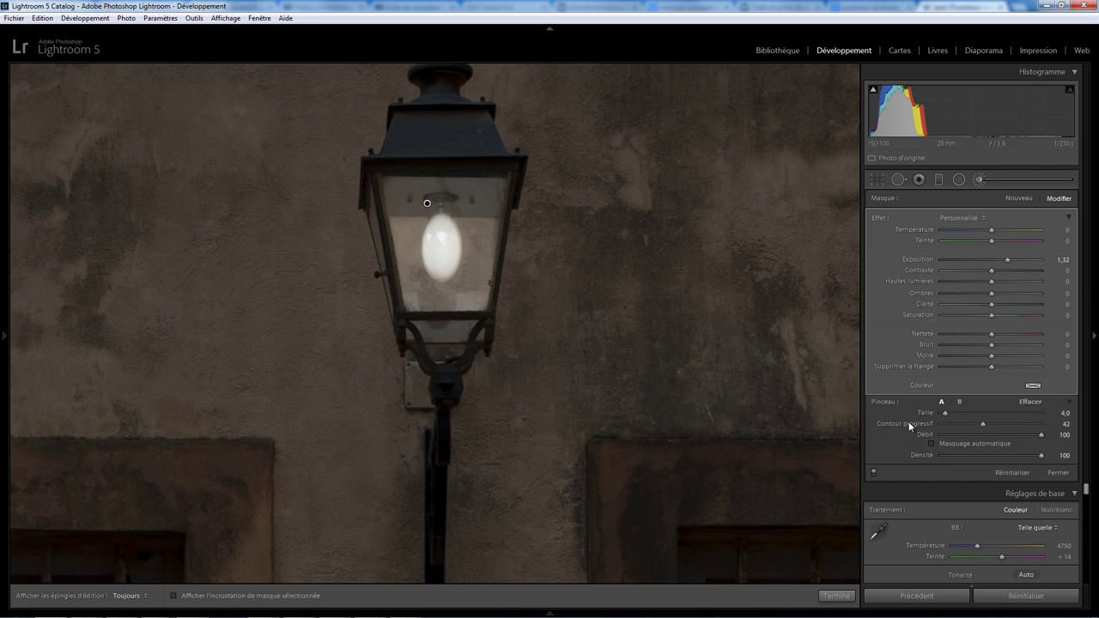
pyautogui.click(933, 443)
pyautogui.press('h')
# Brighten the lantern's lower glass, shrink the brush to size 2, and switch to erasing
pyautogui.moveTo(455, 329)
pyautogui.mouseDown()
pyautogui.moveTo(471, 324)
pyautogui.moveTo(412, 322)
pyautogui.mouseUp()
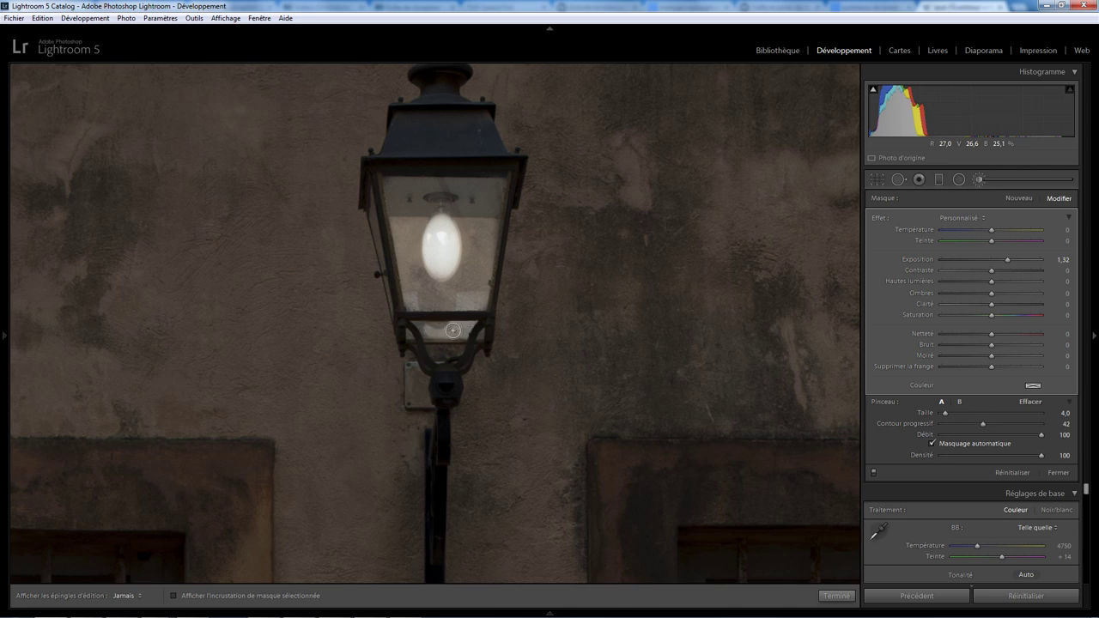
pyautogui.press('h')
pyautogui.scroll(-2, 482, 332)
pyautogui.press('h')
pyautogui.press('h')
pyautogui.press('h')
pyautogui.press('h')
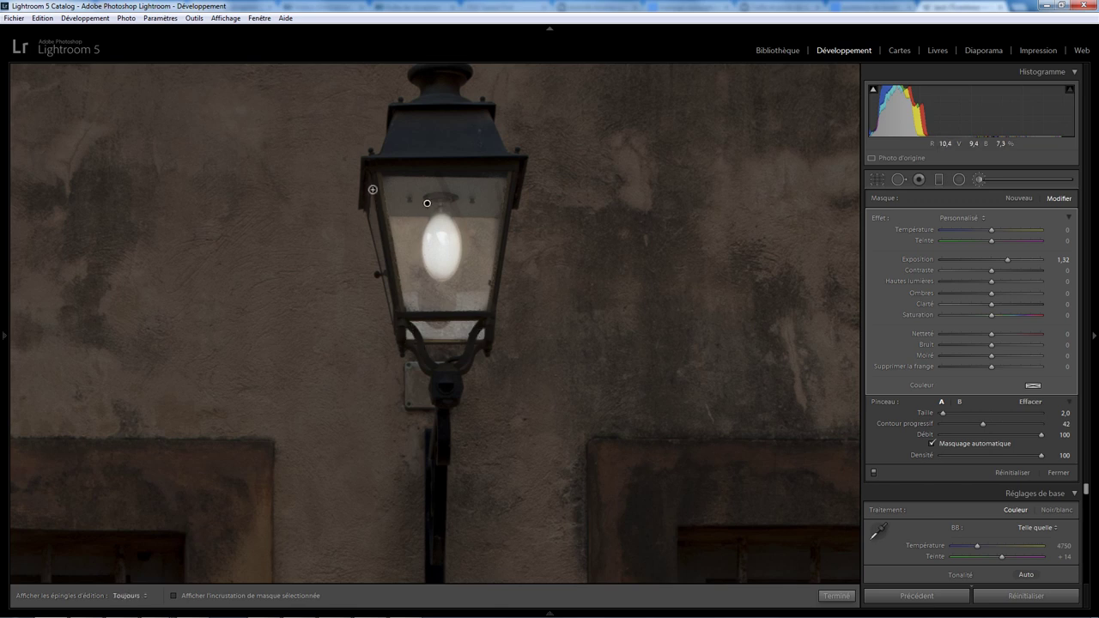
pyautogui.press('h')
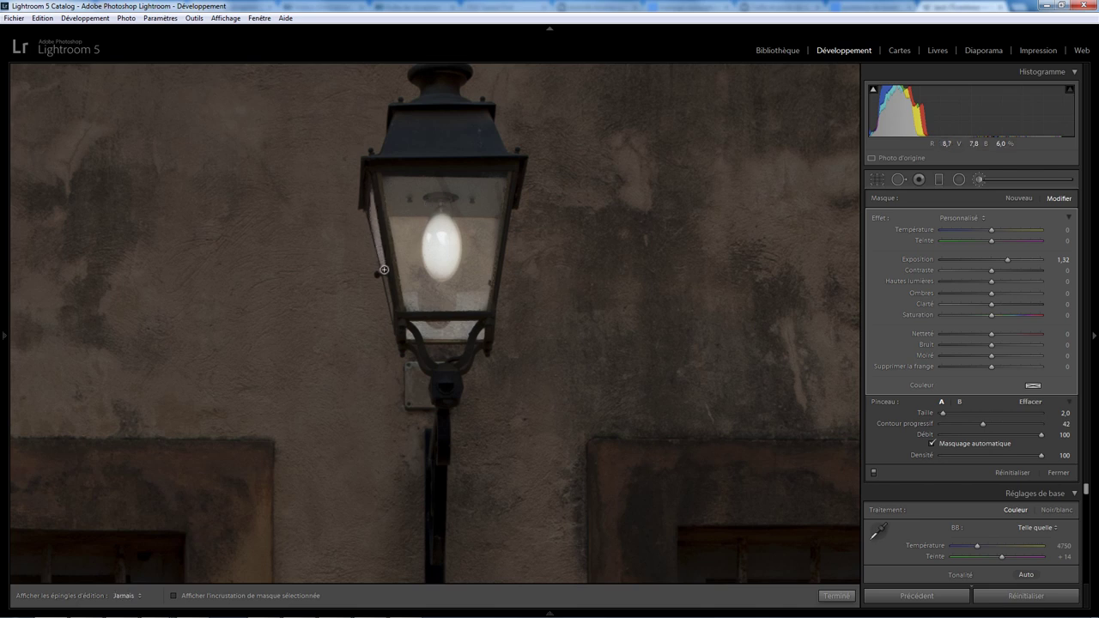
pyautogui.press('h')
pyautogui.press('alt')
pyautogui.press('h')
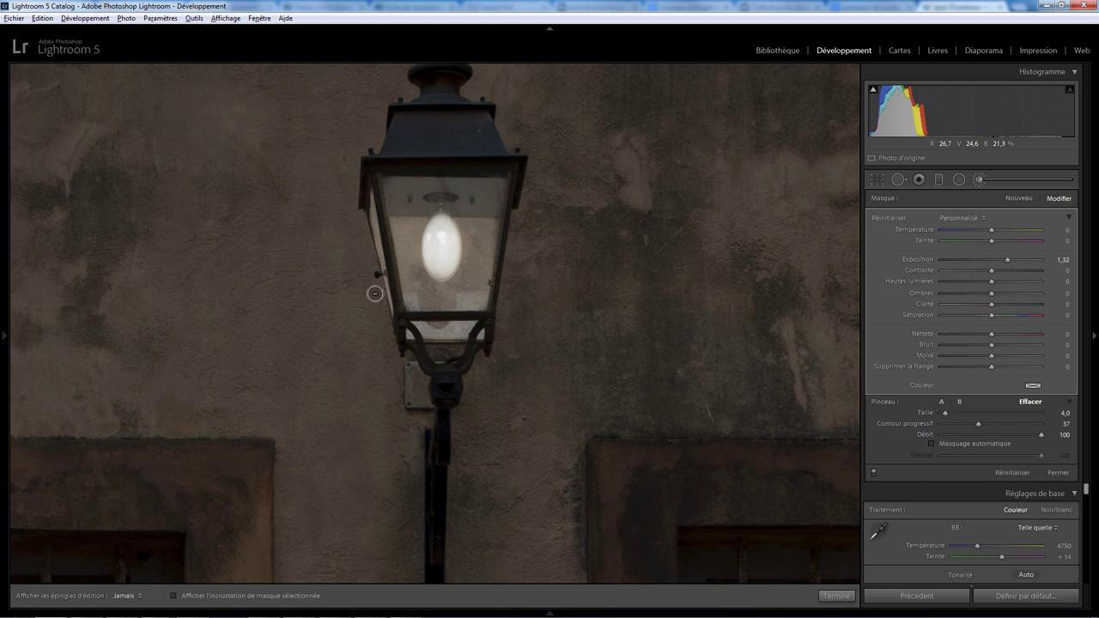
# Return the brush from erasing to painting at size 2
pyautogui.press('h')
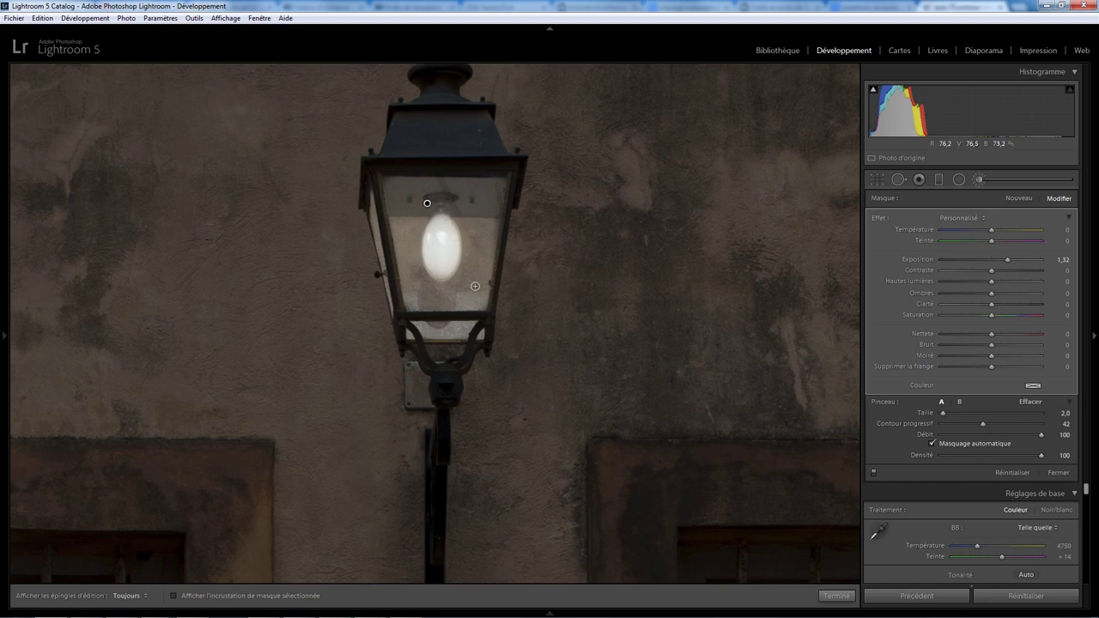
# Zoom out and add a large radial filter around the lantern brightening the surrounding wall
pyautogui.press('z')
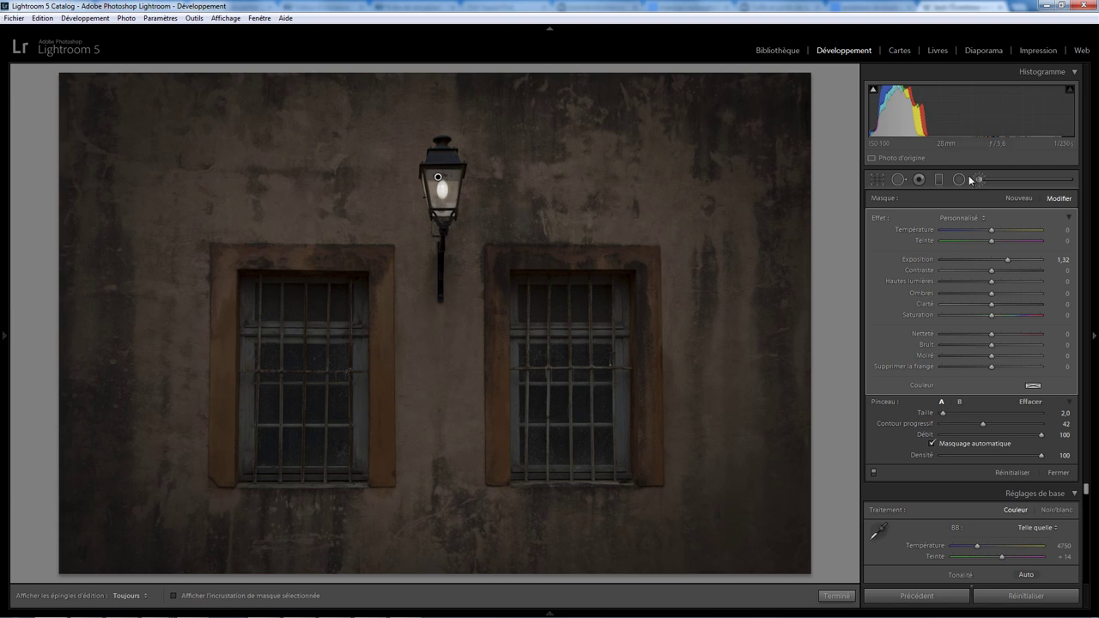
pyautogui.click(960, 179)
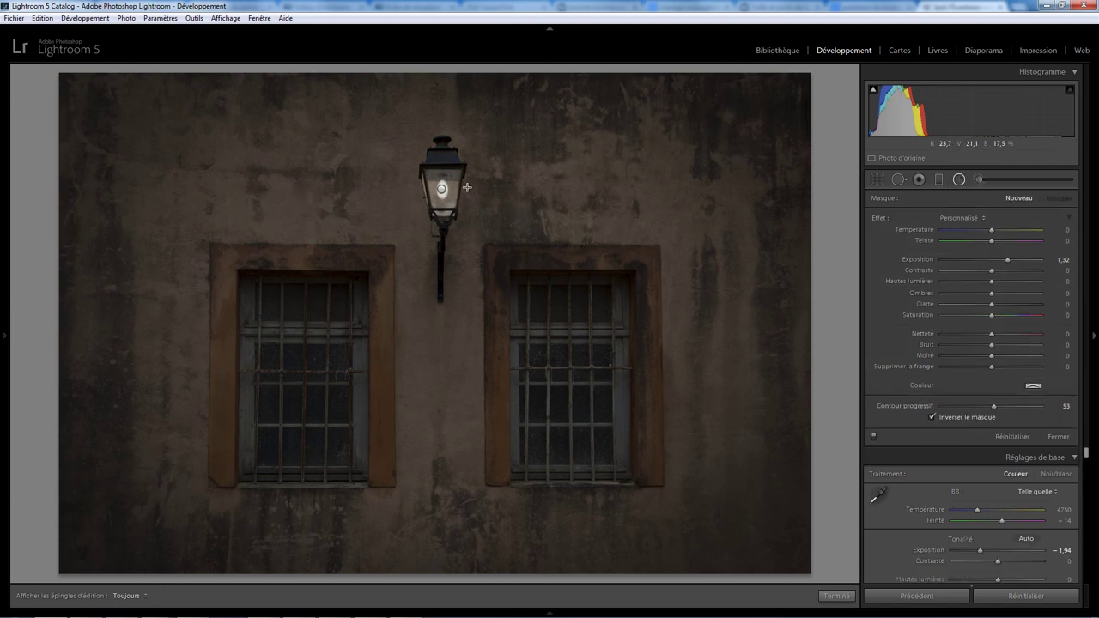
pyautogui.moveTo(414, 189); pyautogui.dragTo(584, 363)
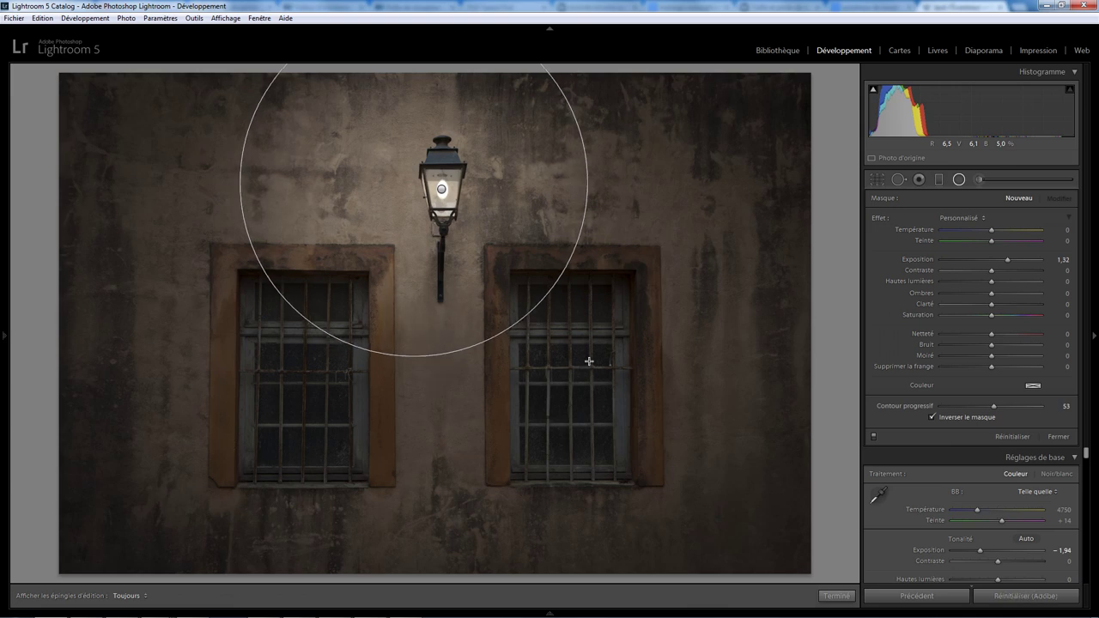
pyautogui.moveTo(583, 363); pyautogui.dragTo(589, 361)
pyautogui.moveTo(414, 184); pyautogui.dragTo(441, 191)
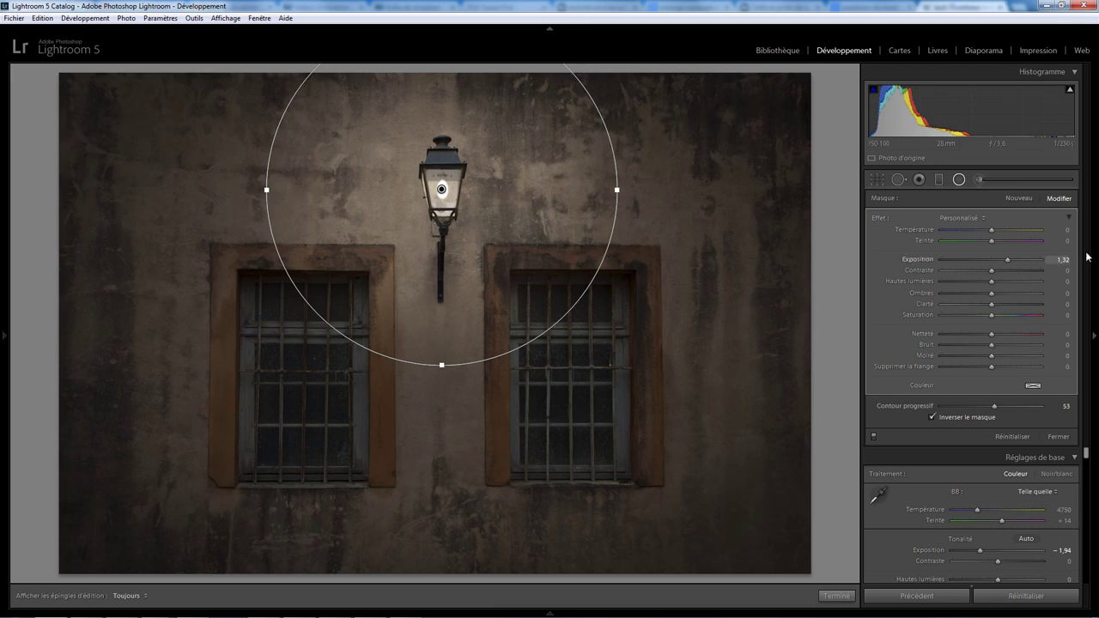
pyautogui.moveTo(1007, 262); pyautogui.dragTo(1026, 262)
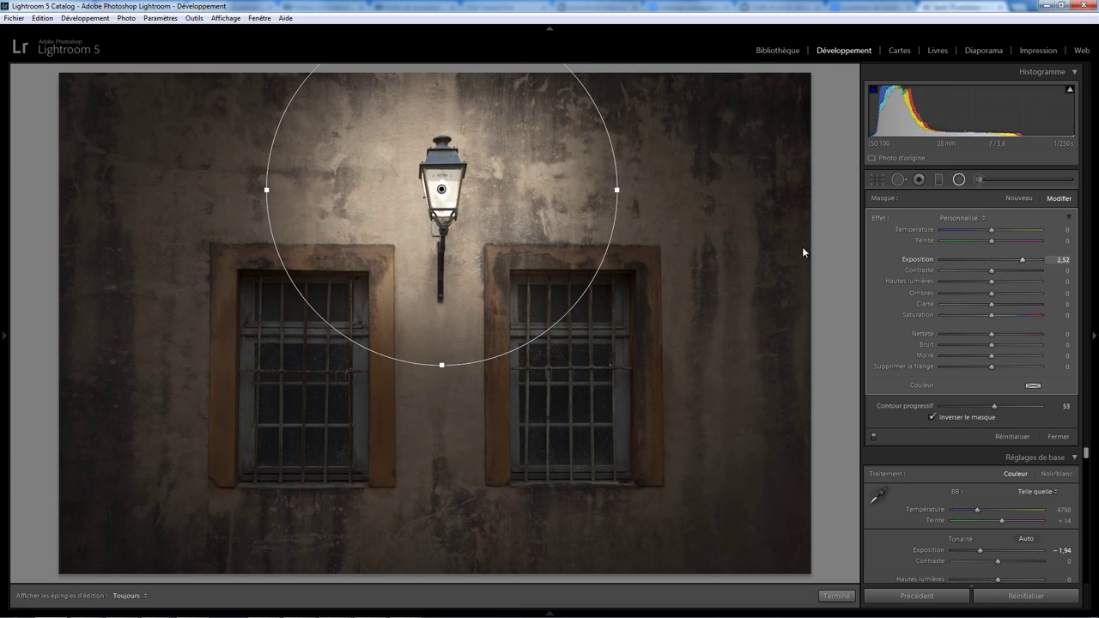
pyautogui.click(846, 597)
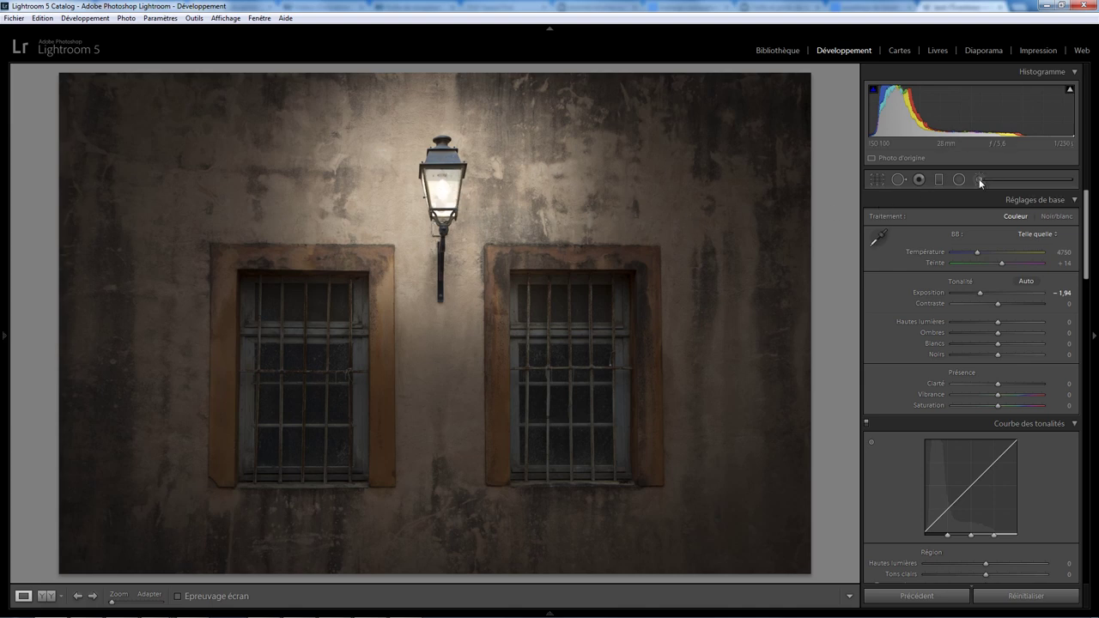
# Select the lamp brush adjustment at exposure 1,64 and close the brush panel
pyautogui.click(979, 178)
pyautogui.click(440, 181)
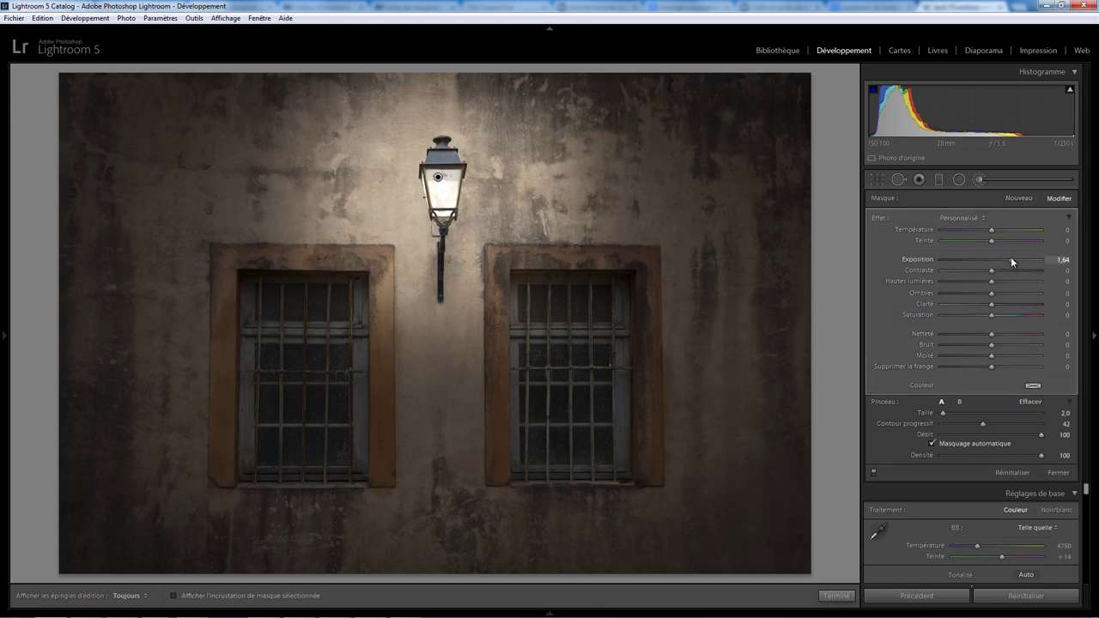
pyautogui.click(837, 596)
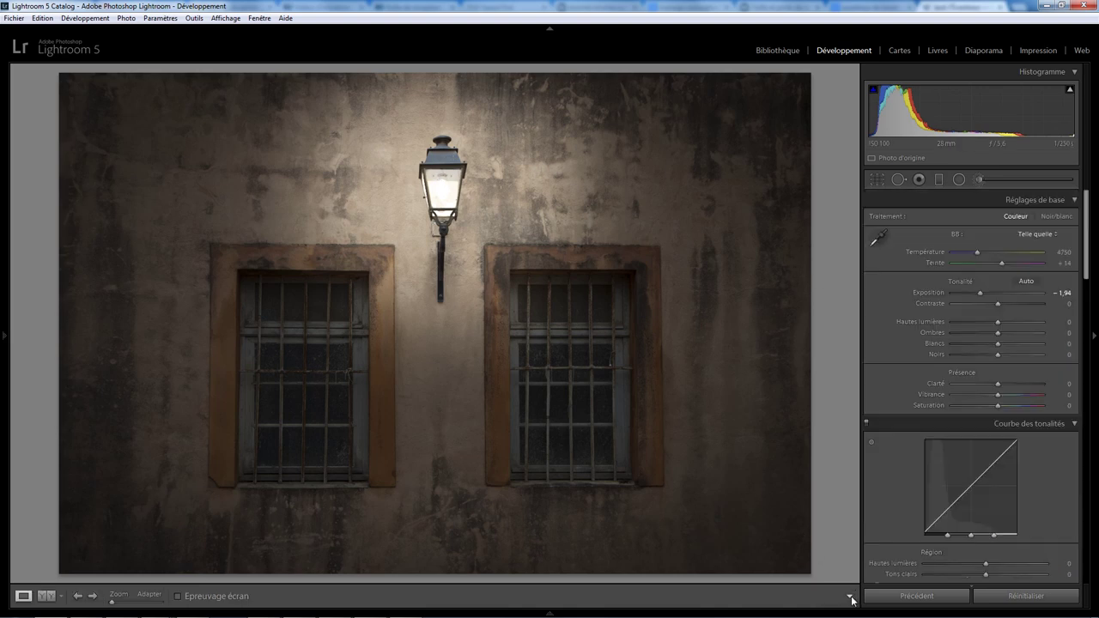
# At 1:1, paint the lantern's top frame band with a −0,72-exposure, size 5 brush, auto-masking off
pyautogui.click(450, 160)
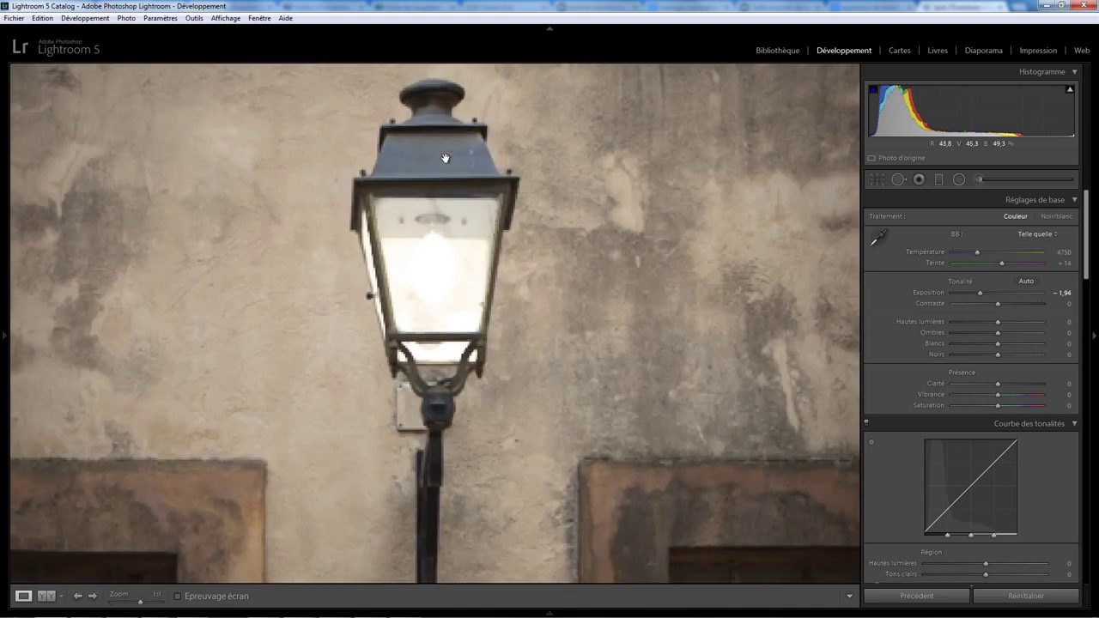
pyautogui.click(979, 180)
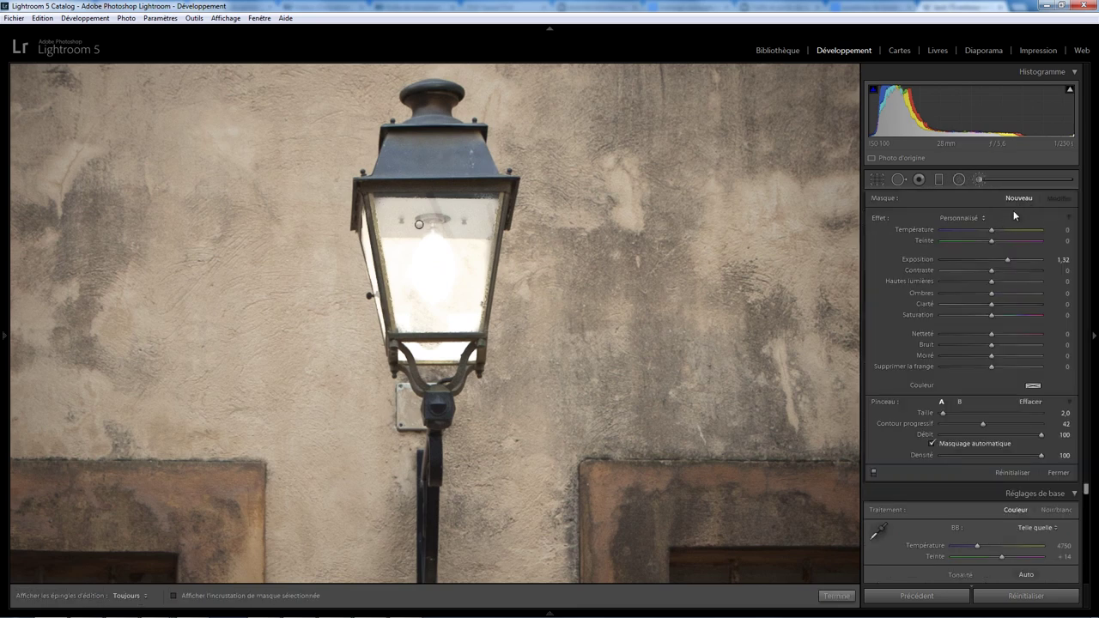
pyautogui.moveTo(980, 258); pyautogui.dragTo(984, 259)
pyautogui.click(934, 445)
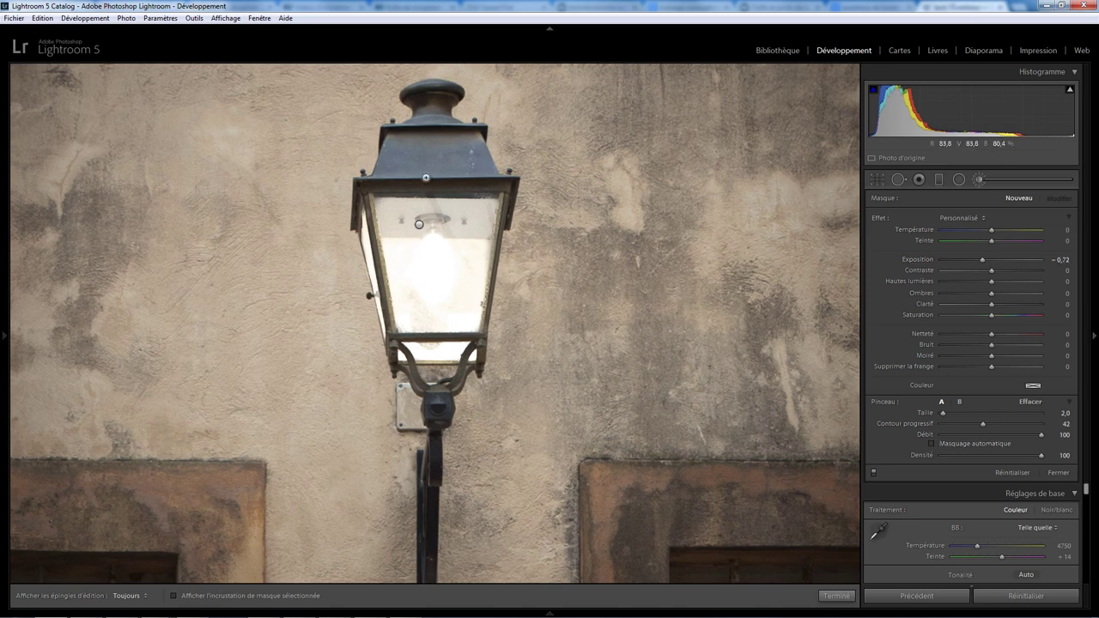
pyautogui.scroll(3, 421, 153)
pyautogui.press('h')
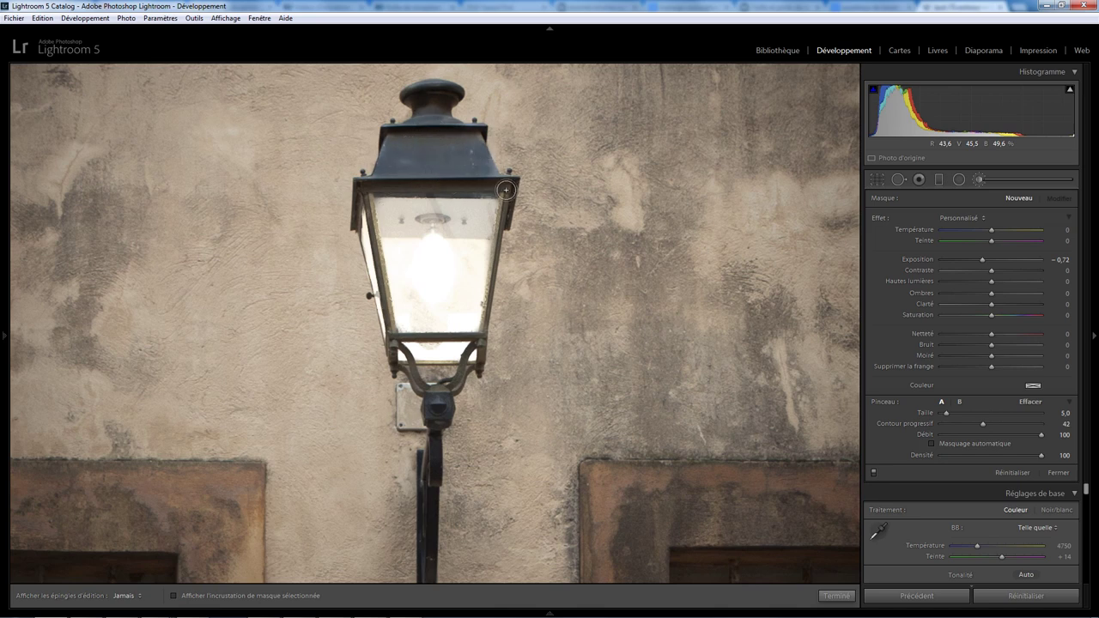
pyautogui.moveTo(507, 184); pyautogui.dragTo(399, 187)
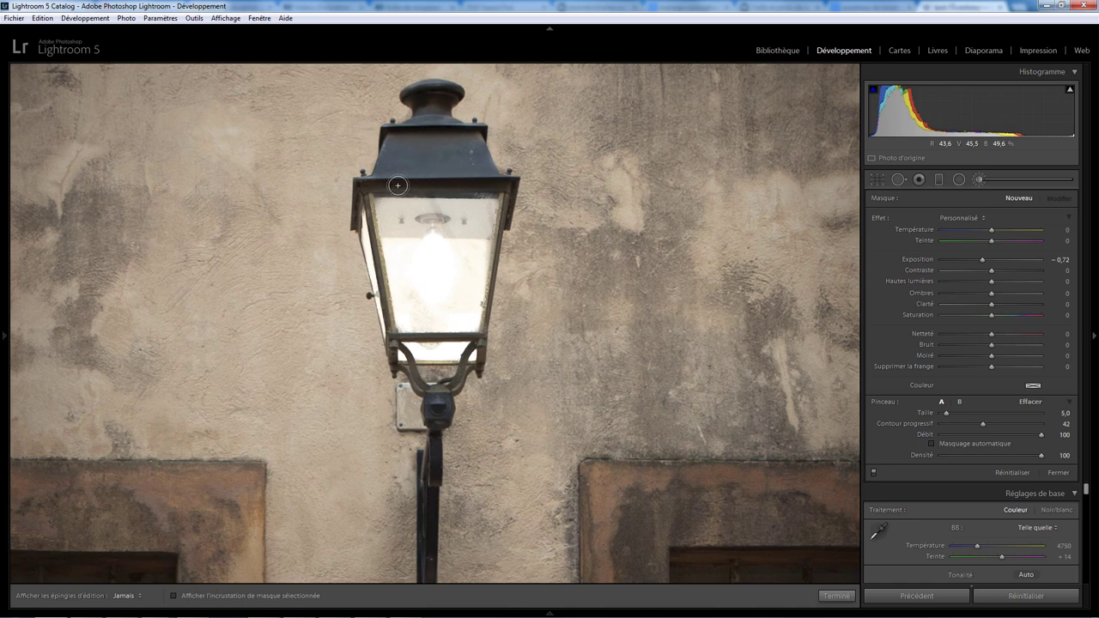
pyautogui.click(446, 163)
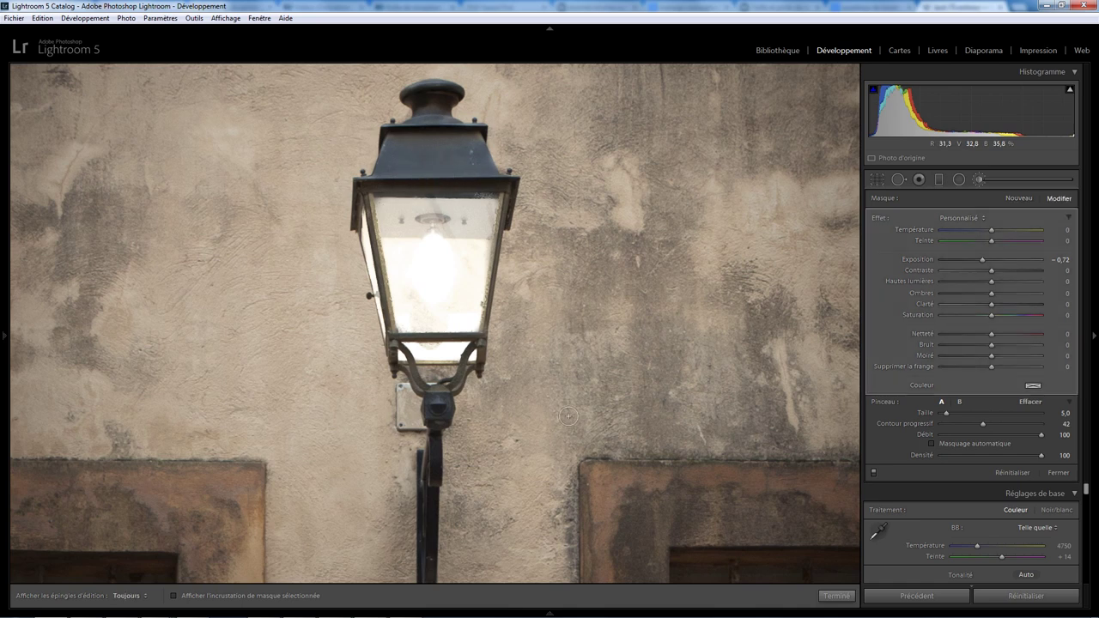
pyautogui.click(837, 595)
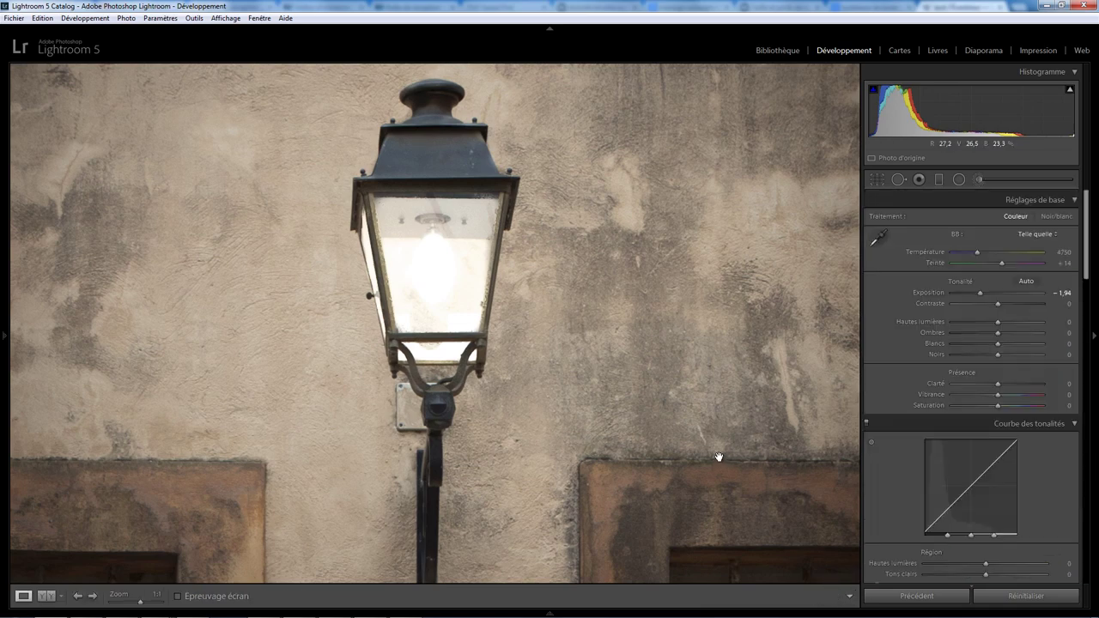
# Zoom to Fit and raise Clarity to +100
pyautogui.click(638, 518)
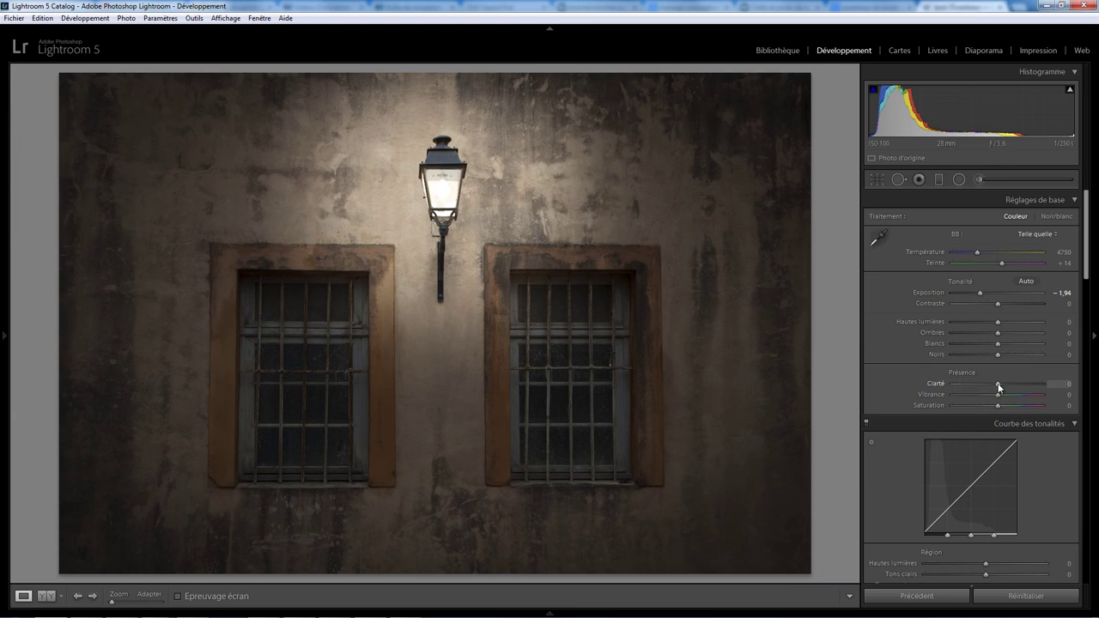
pyautogui.moveTo(997, 384); pyautogui.dragTo(1023, 387)
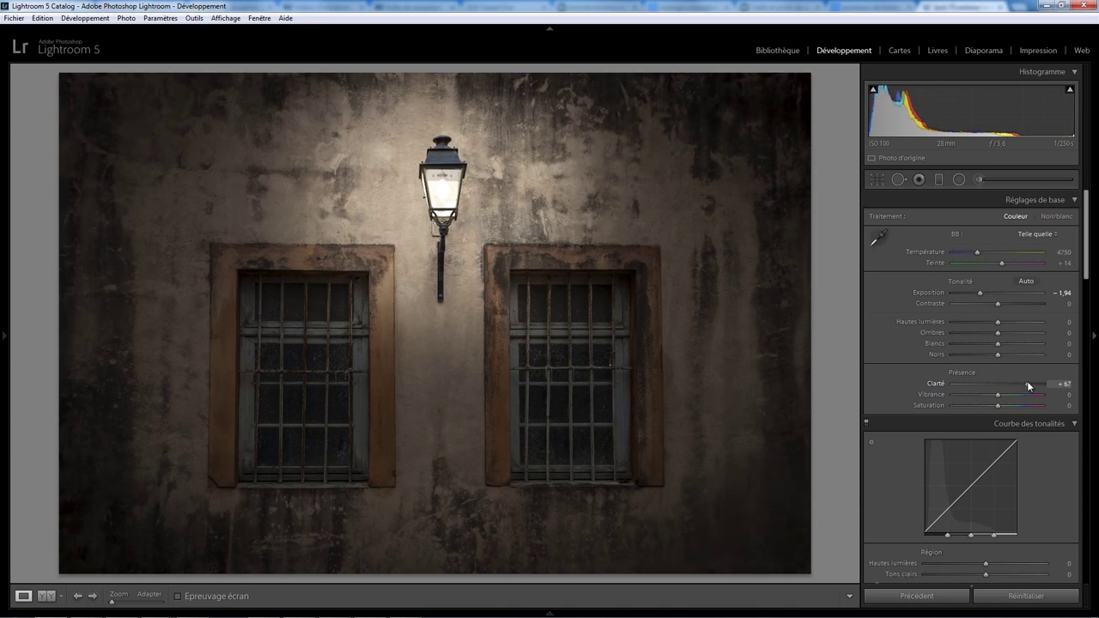
pyautogui.moveTo(1042, 386); pyautogui.dragTo(1045, 386)
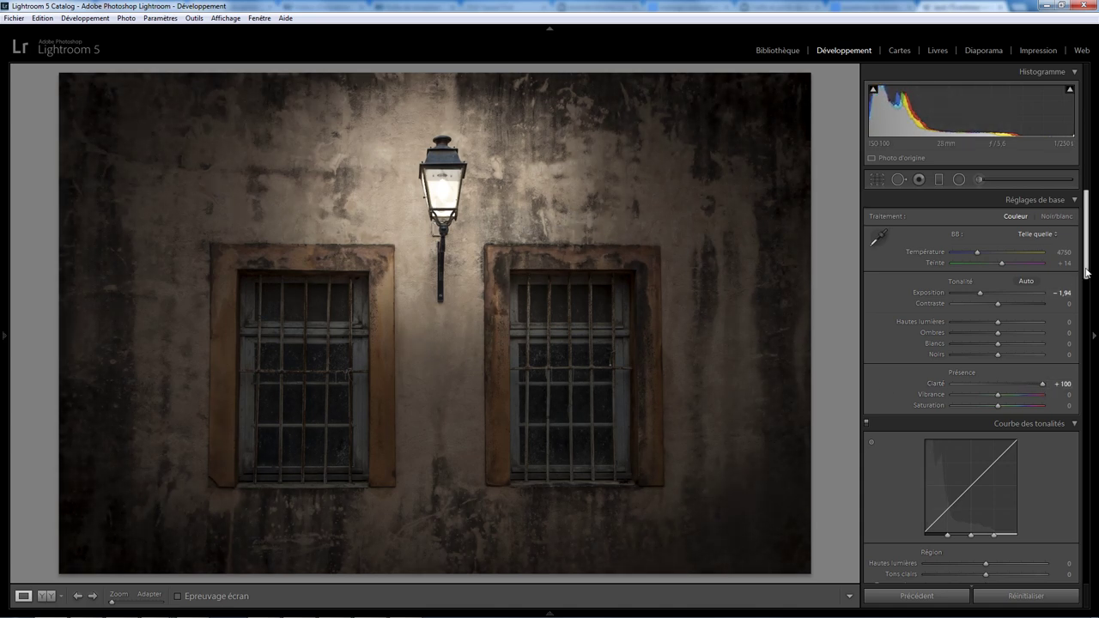
# Lighten the post-crop vignette slightly to −26 in the Effects panel
pyautogui.scroll(-10, 1092, 270)
pyautogui.scroll(-3, 971, 386)
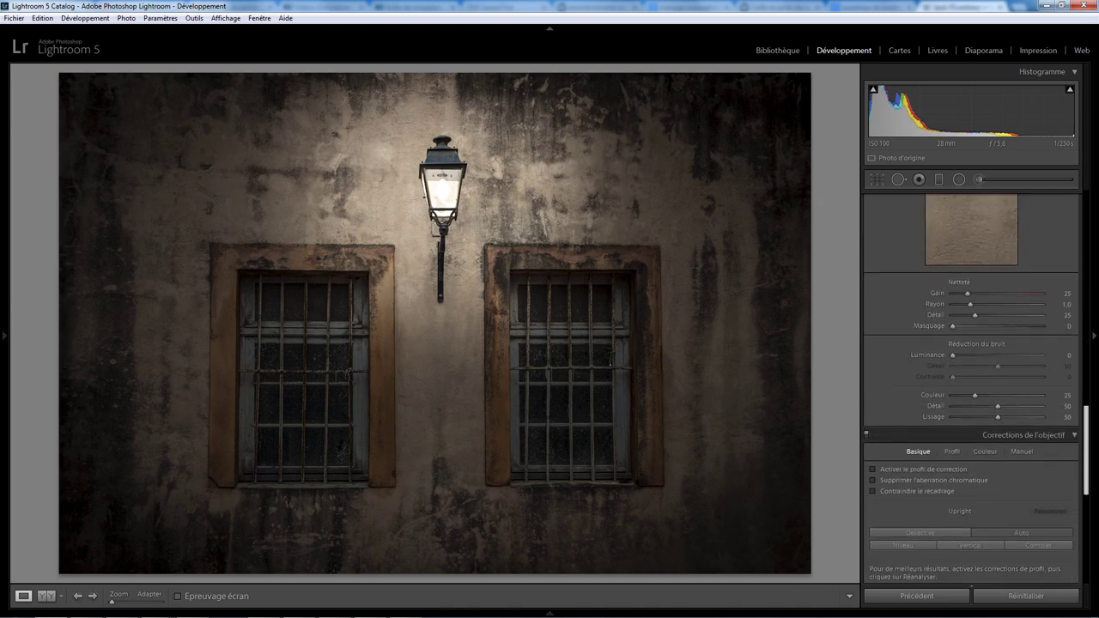
pyautogui.scroll(-5, 987, 386)
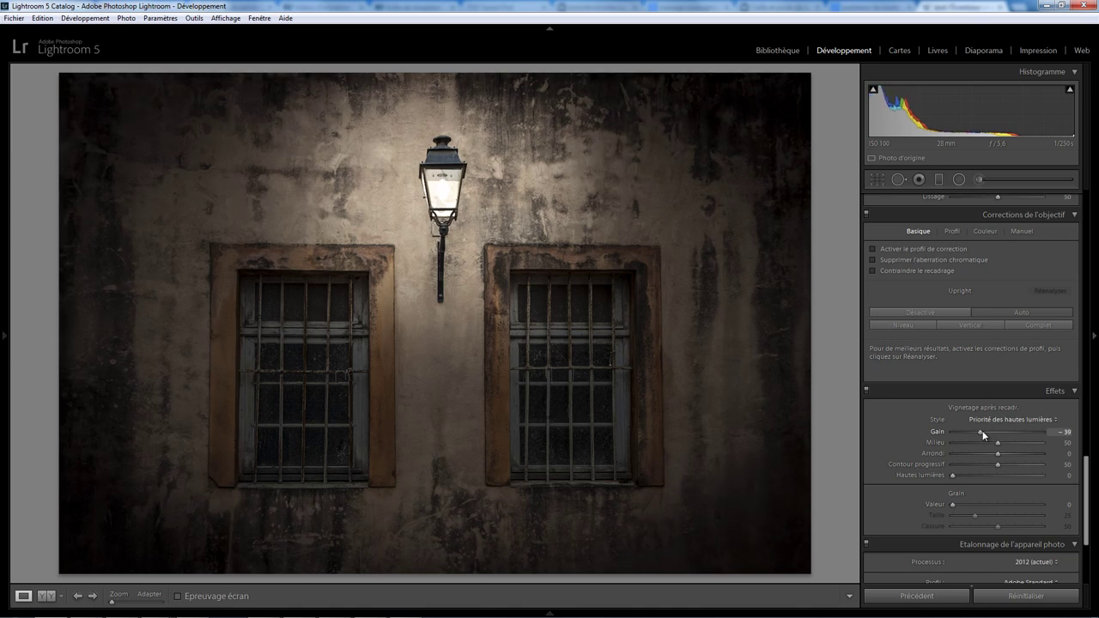
pyautogui.moveTo(987, 430); pyautogui.dragTo(984, 432)
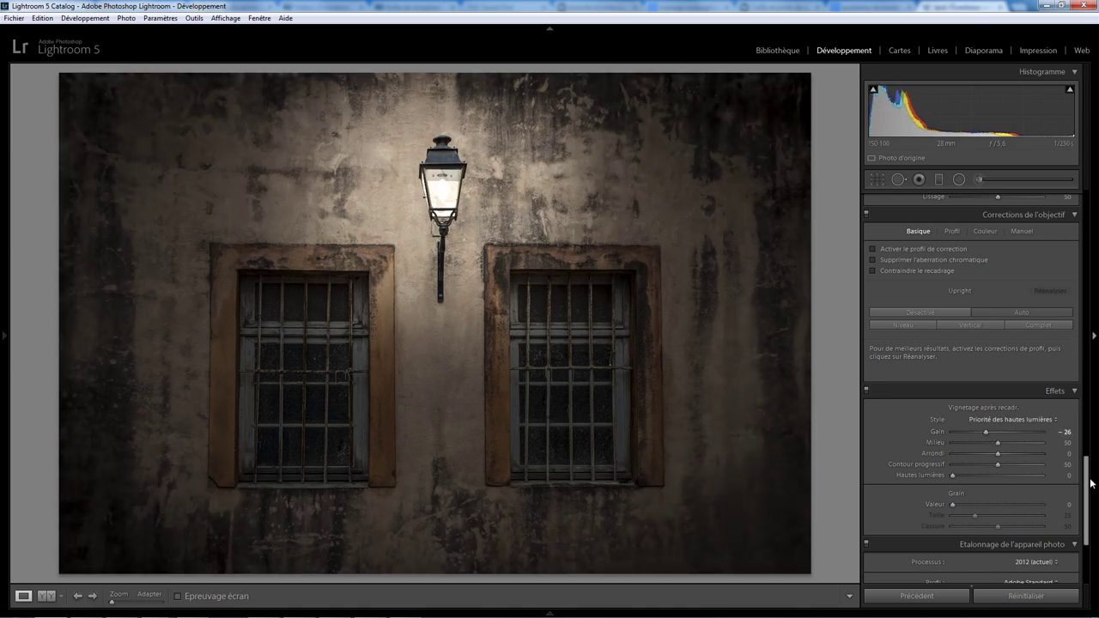
pyautogui.moveTo(1089, 481); pyautogui.dragTo(1057, 210)
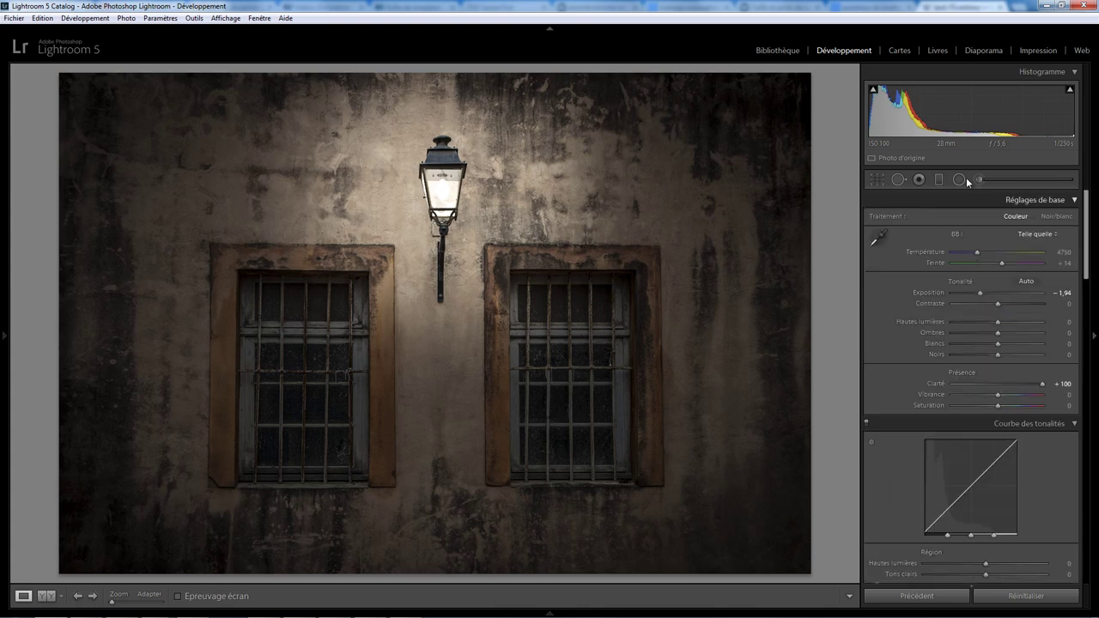
# Add a radial filter over the left window with exposure 0 and clarity 100
pyautogui.click(959, 177)
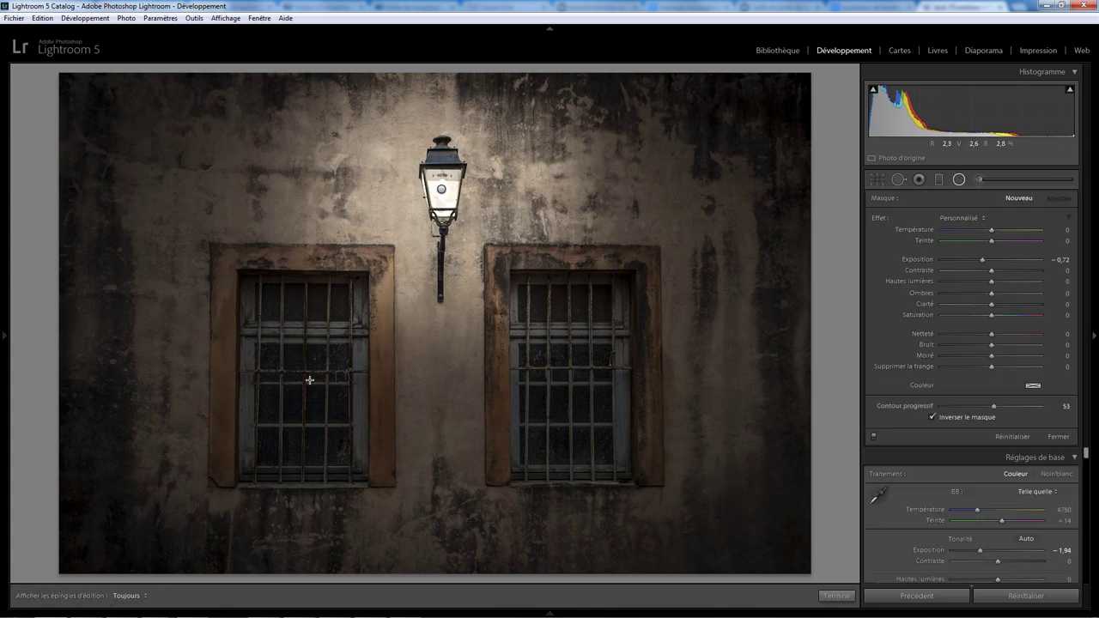
pyautogui.moveTo(293, 350); pyautogui.dragTo(450, 533)
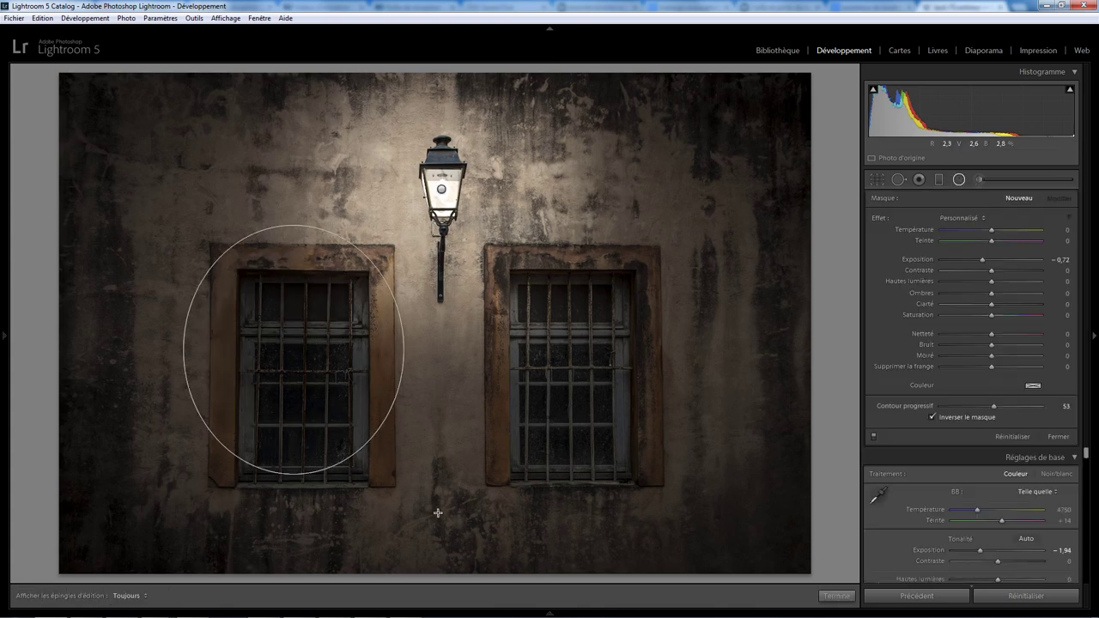
pyautogui.doubleClick(982, 259)
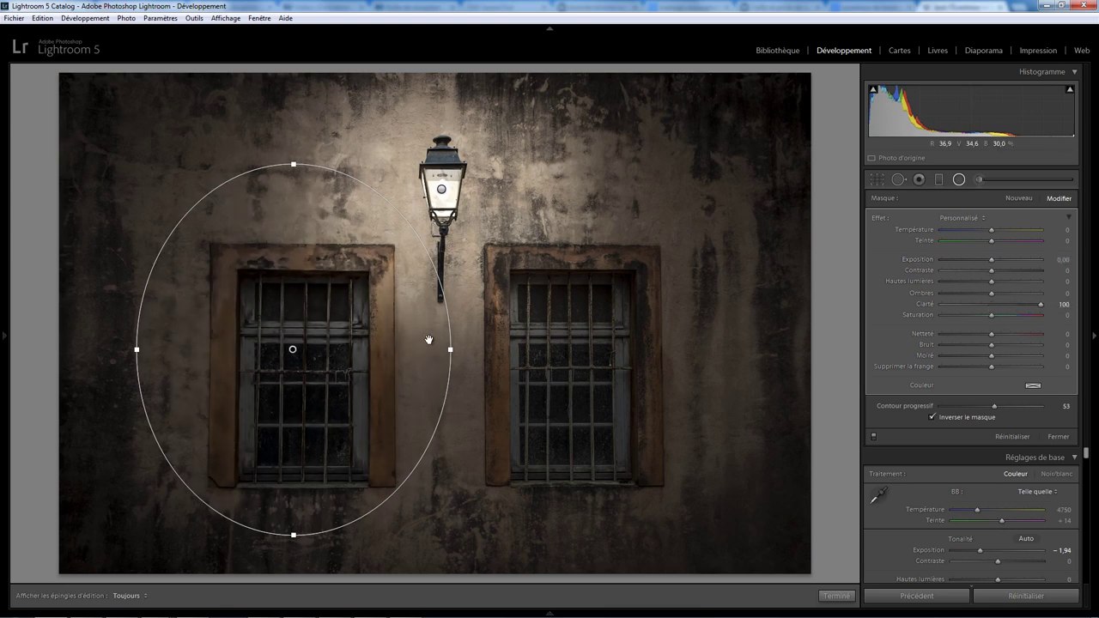
pyautogui.moveTo(290, 350); pyautogui.dragTo(300, 354)
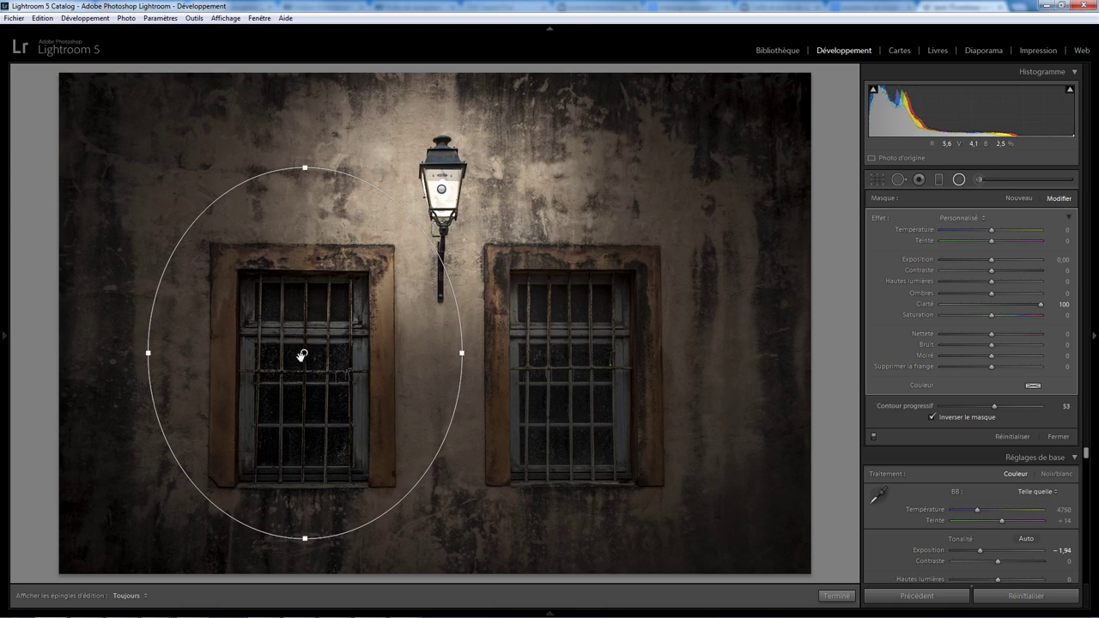
# Duplicate the radial filter onto the right window and finish
pyautogui.rightClick(305, 353)
pyautogui.click(306, 352)
pyautogui.moveTo(305, 353); pyautogui.dragTo(562, 355)
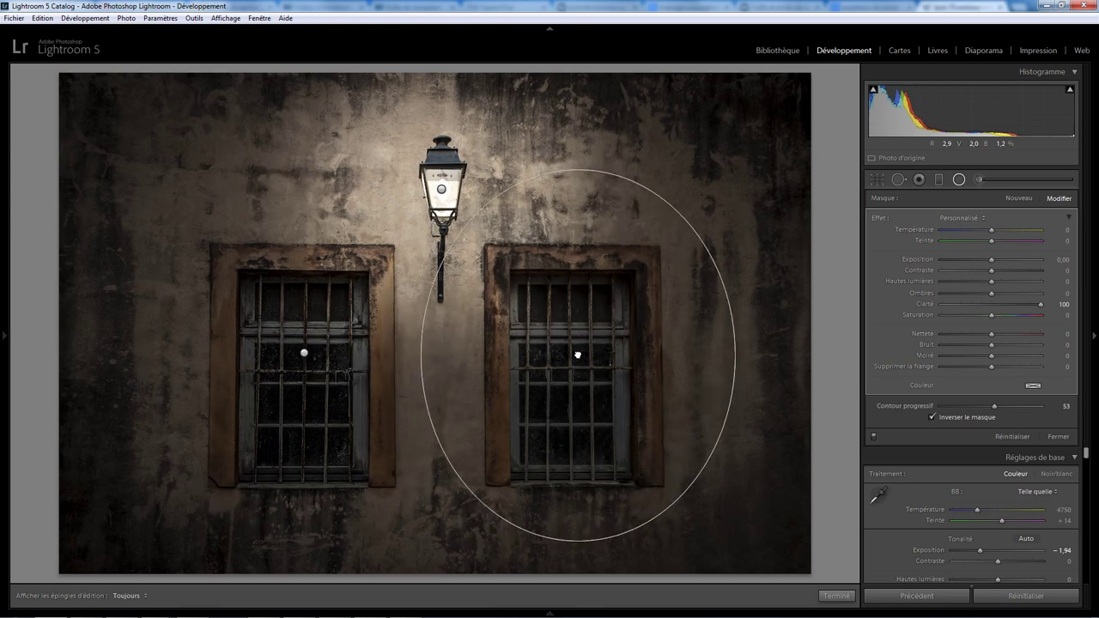
pyautogui.click(835, 596)
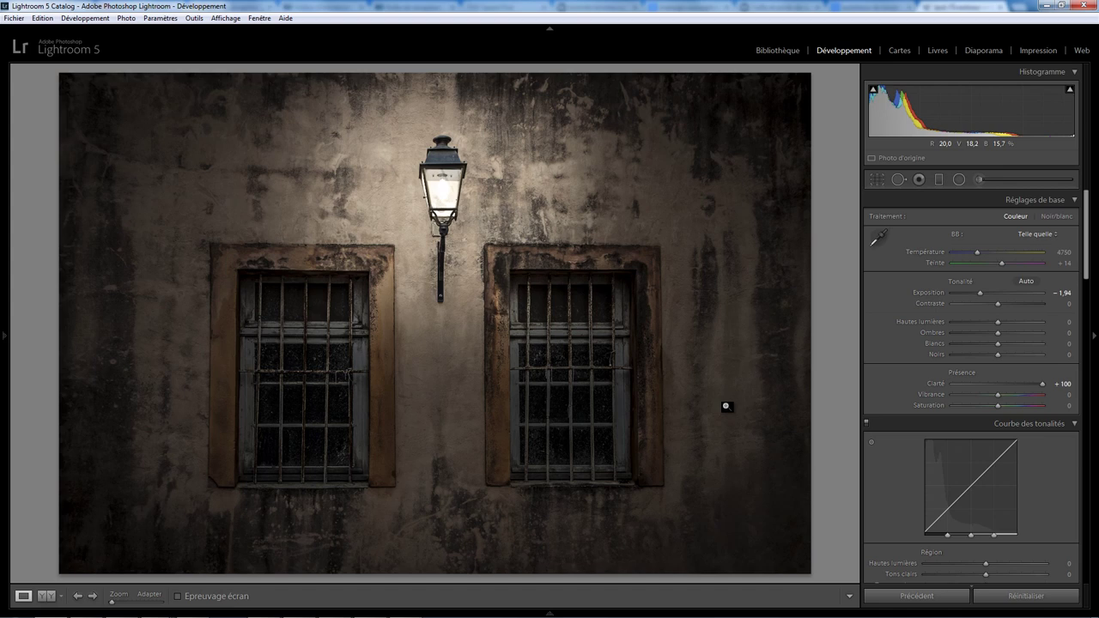
pyautogui.press('\\')
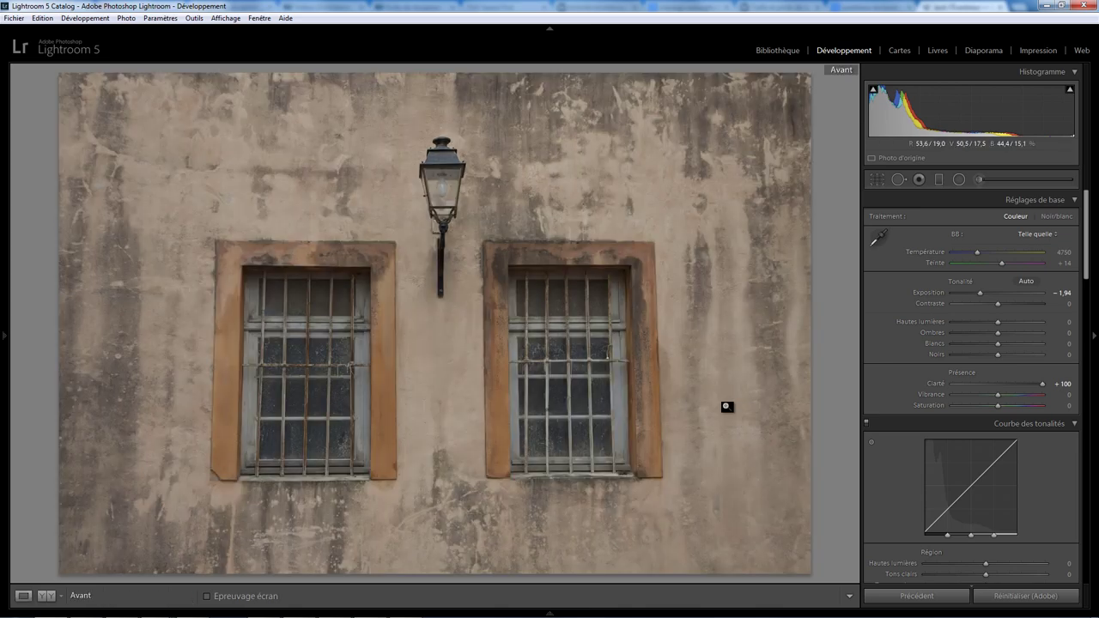
pyautogui.press('\\')
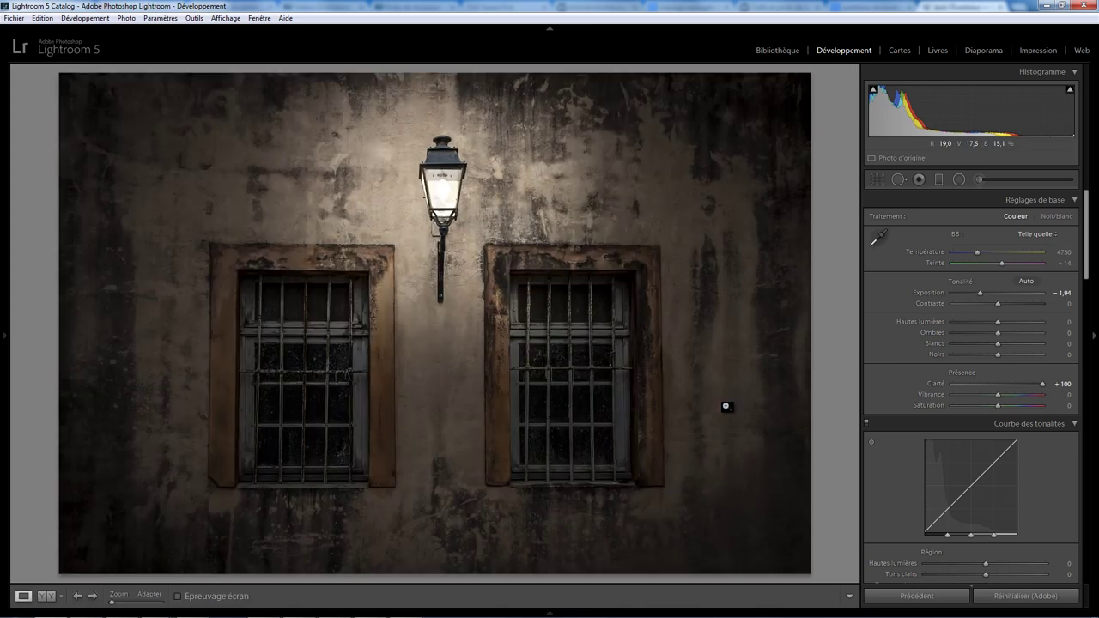
pyautogui.press('\\')
pyautogui.press('\\')
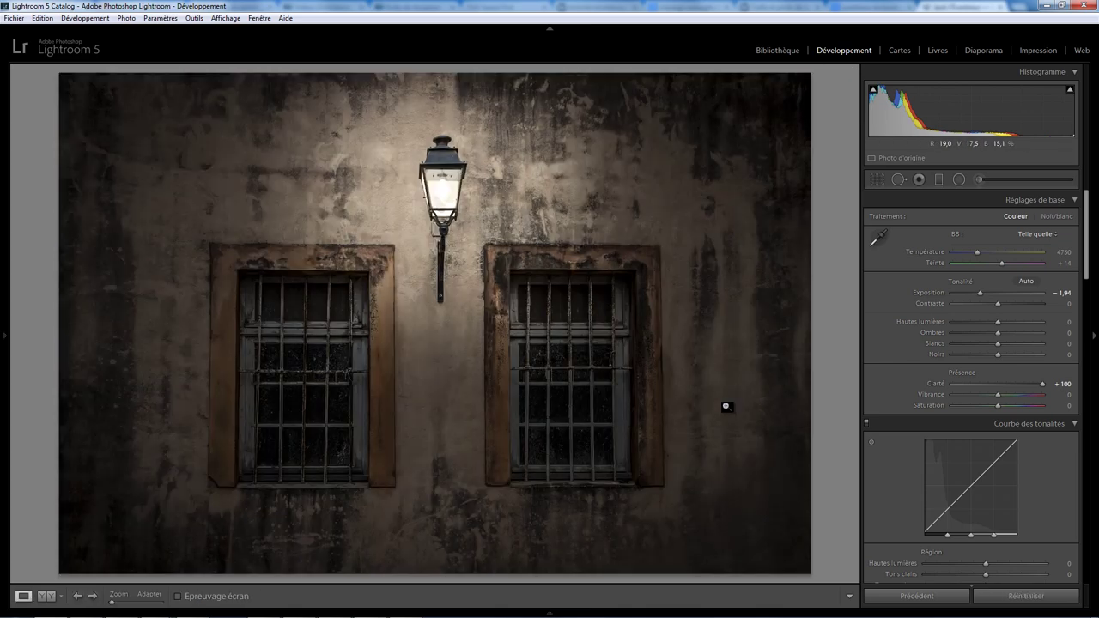